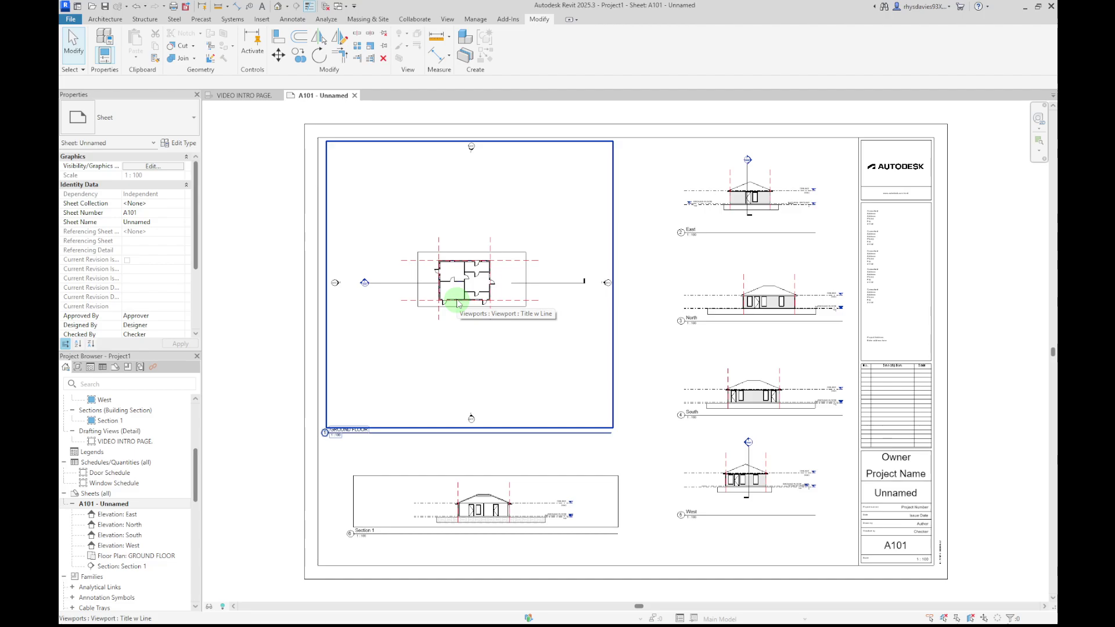
# Check the sheet size of the title block on sheet A101.
pyautogui.click(299, 180)
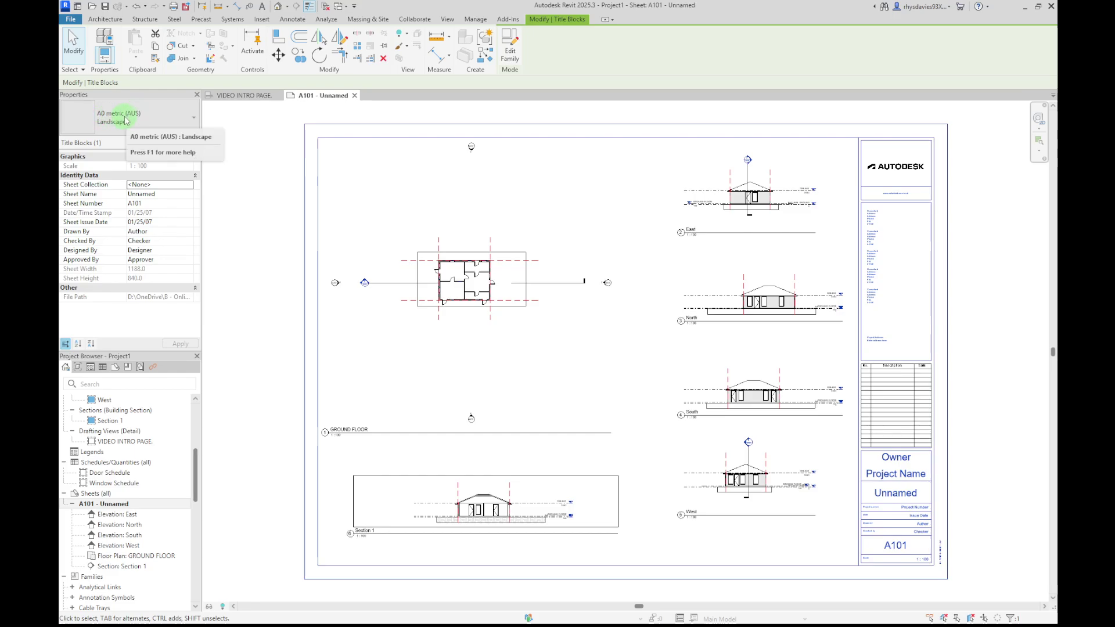
pyautogui.click(273, 246)
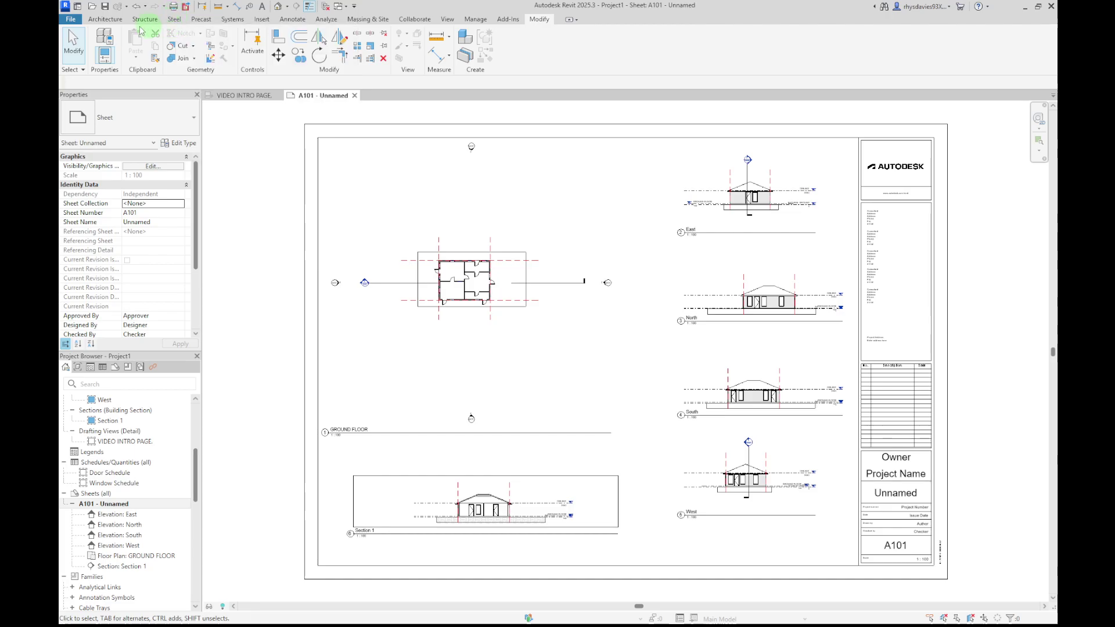
pyautogui.click(173, 6)
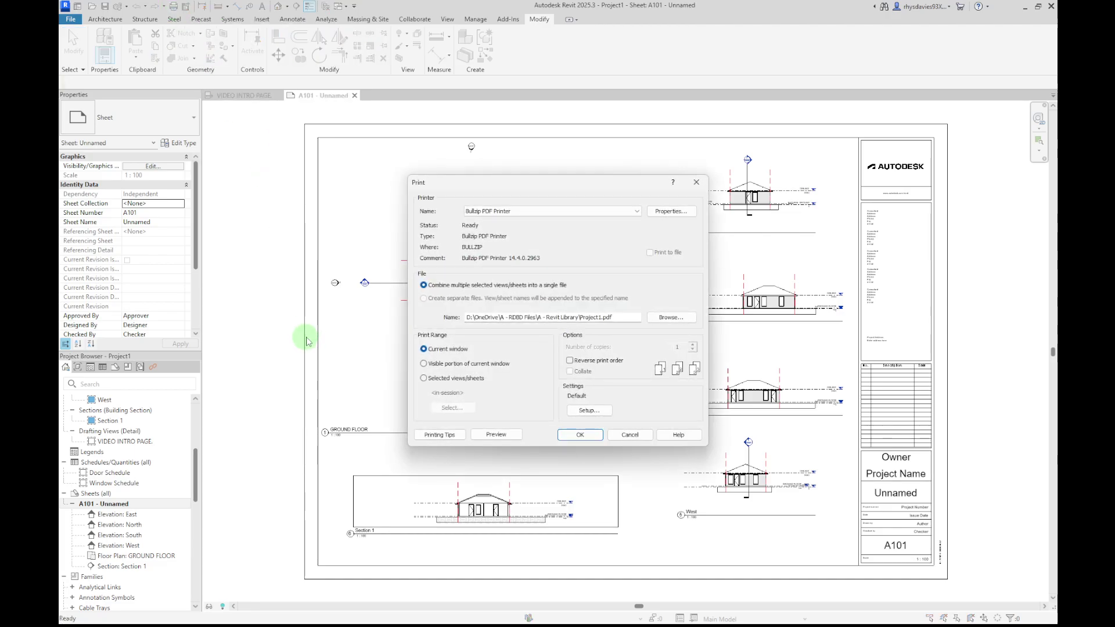
pyautogui.click(697, 181)
pyautogui.click(387, 321)
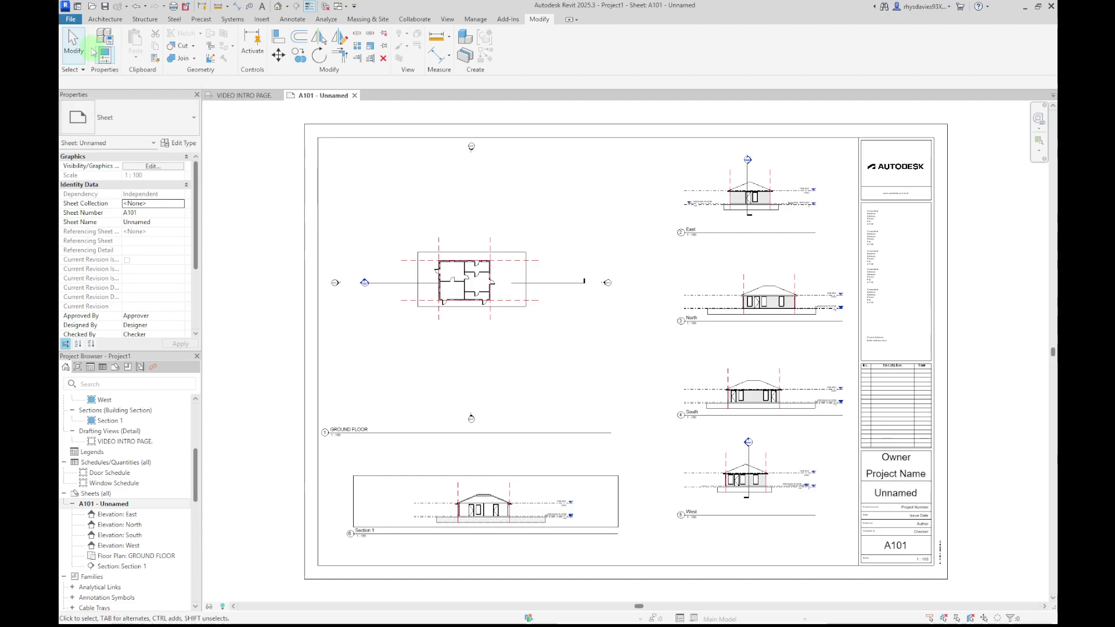
pyautogui.click(81, 20)
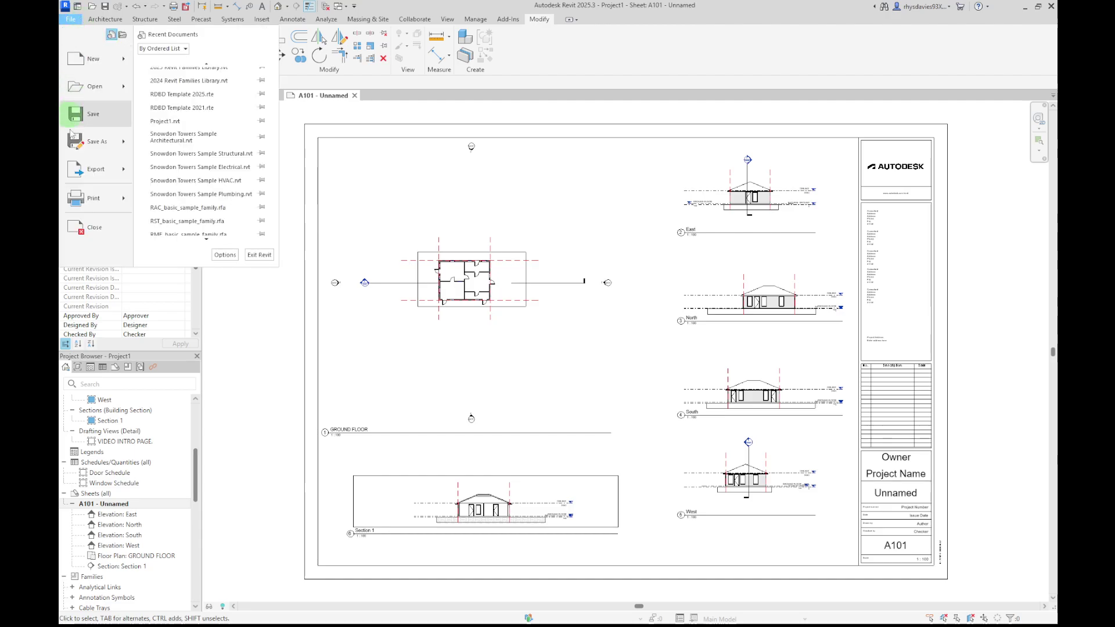
pyautogui.moveTo(85, 200)
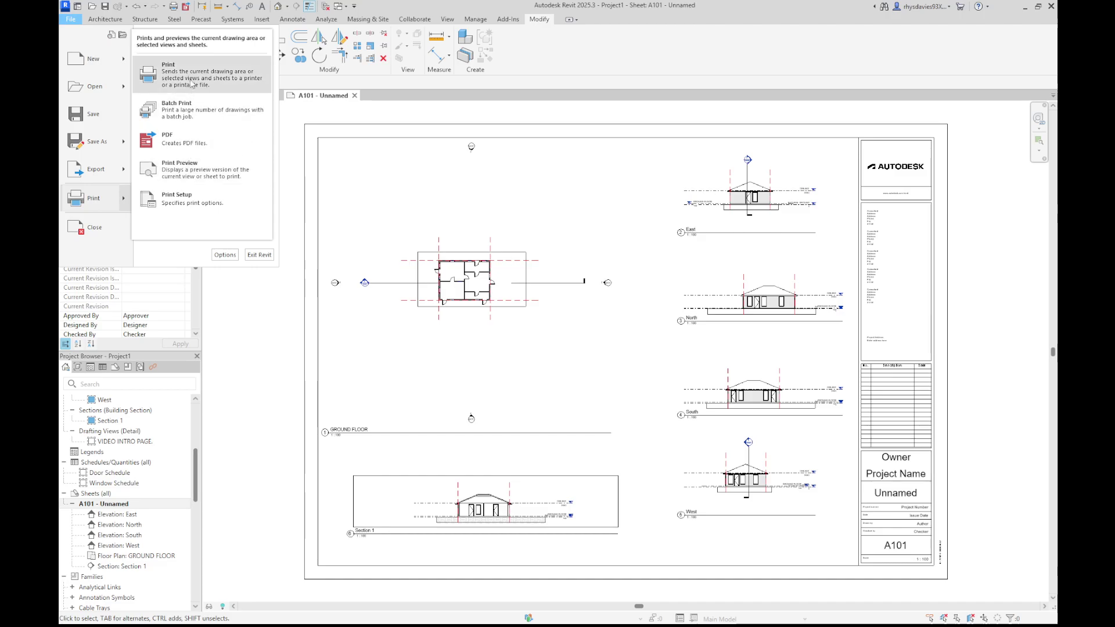
pyautogui.click(174, 75)
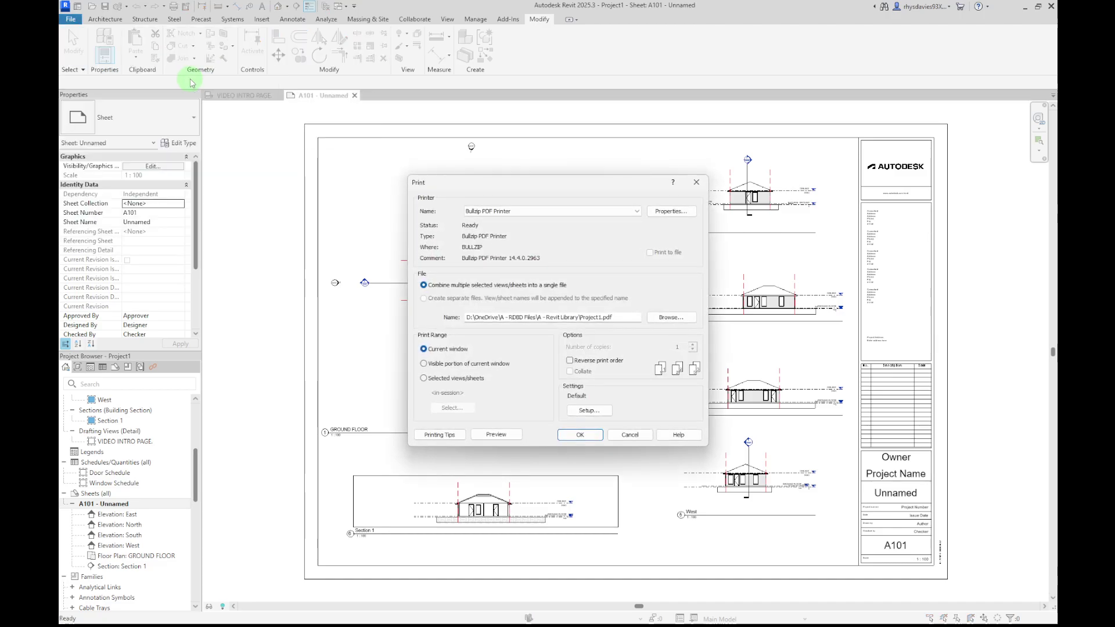
pyautogui.click(696, 182)
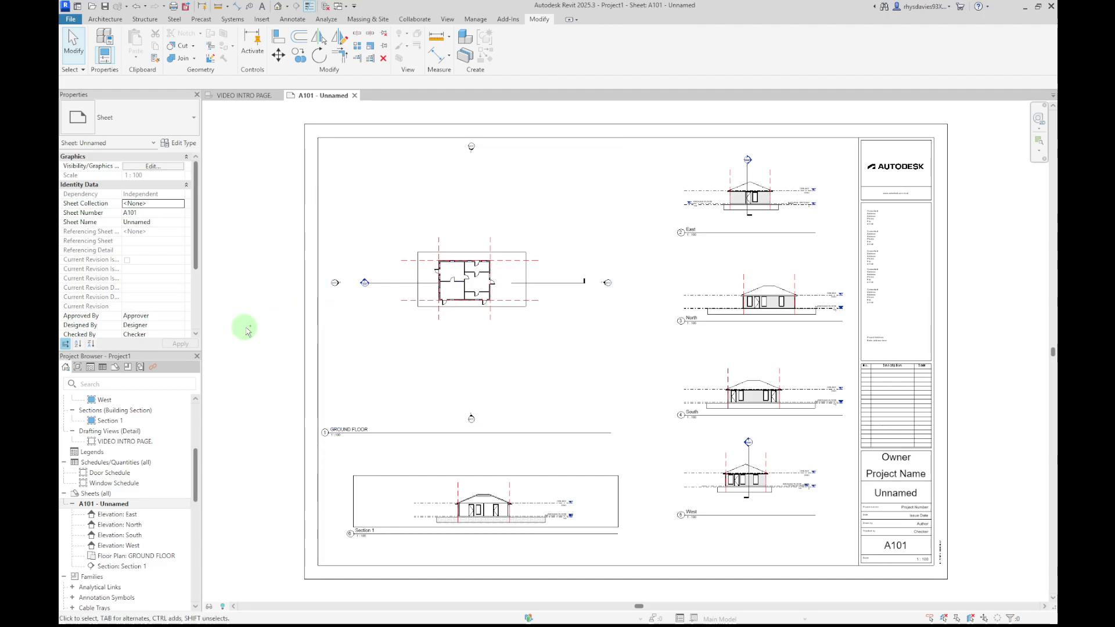
# Set the paper size to A0 in the print setup for the Bullzip PDF Printer.
pyautogui.hotkey('ctrl', 'p')
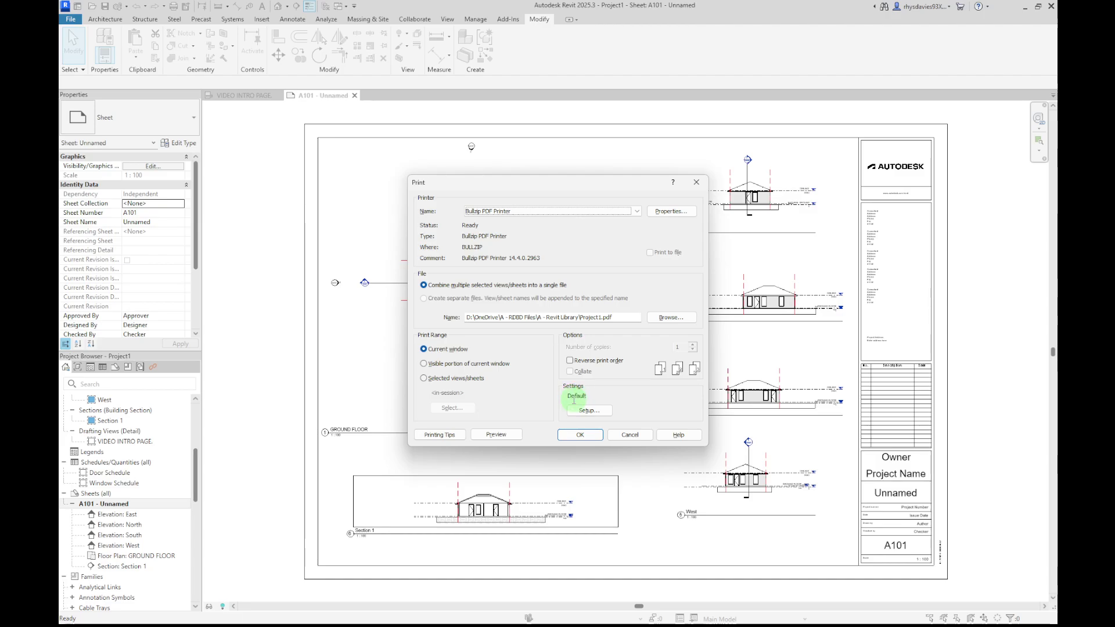
pyautogui.click(606, 415)
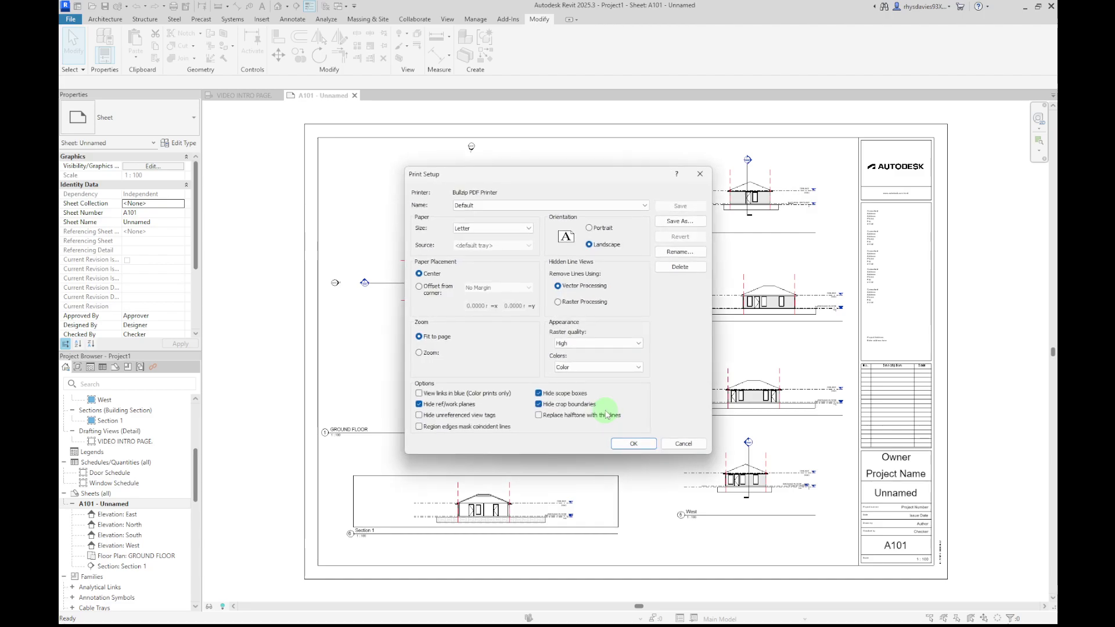
pyautogui.click(505, 229)
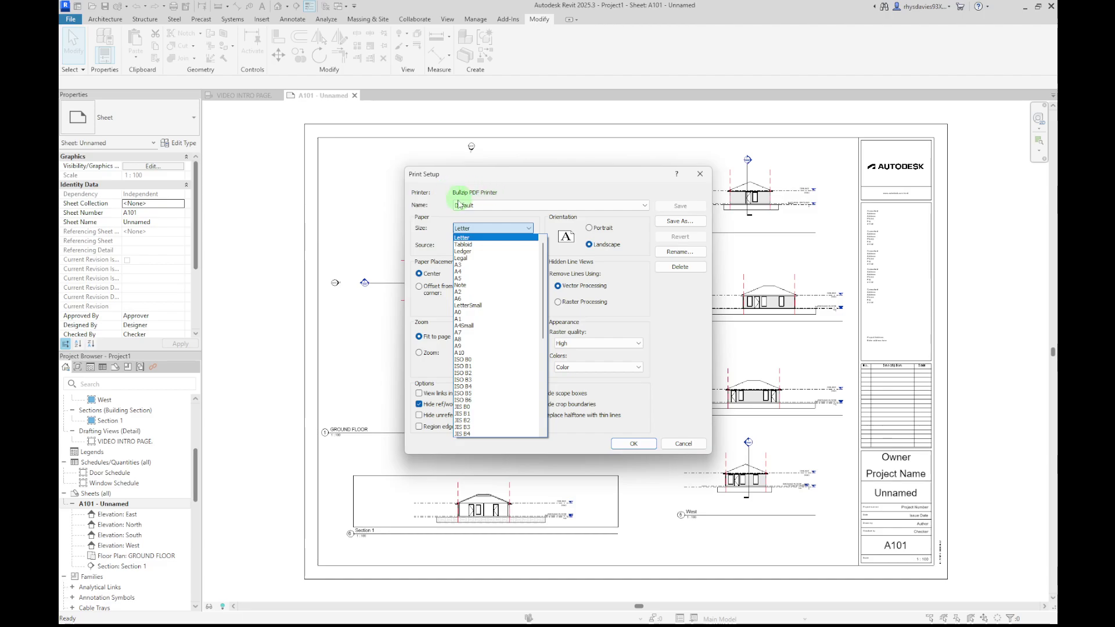
pyautogui.moveTo(545, 260)
pyautogui.mouseDown()
pyautogui.moveTo(540, 370)
pyautogui.moveTo(549, 255)
pyautogui.mouseUp()
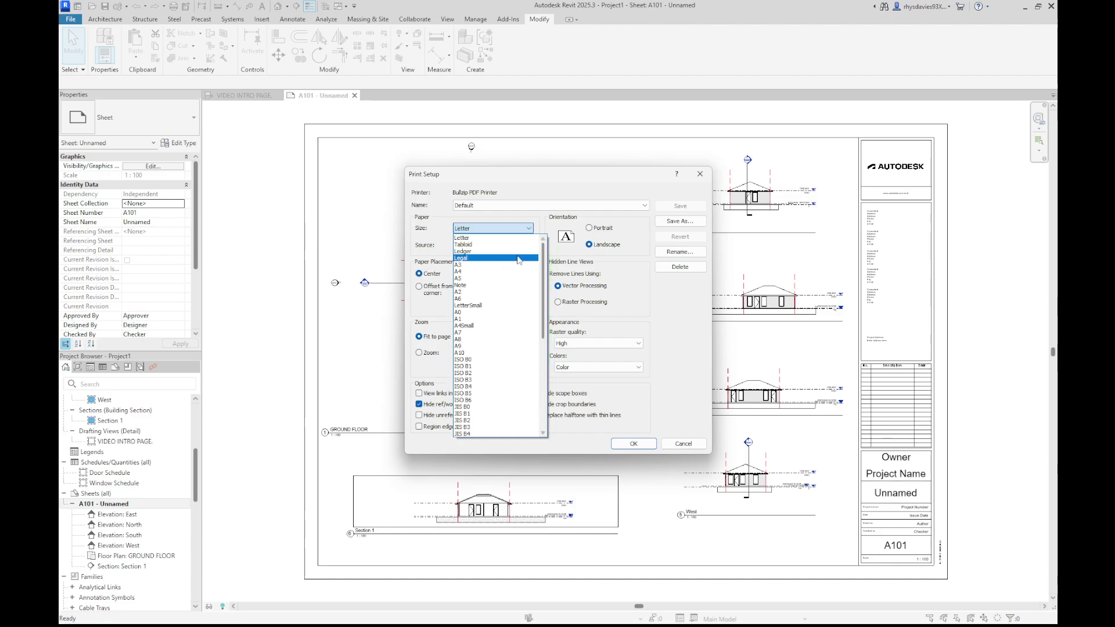
pyautogui.click(469, 314)
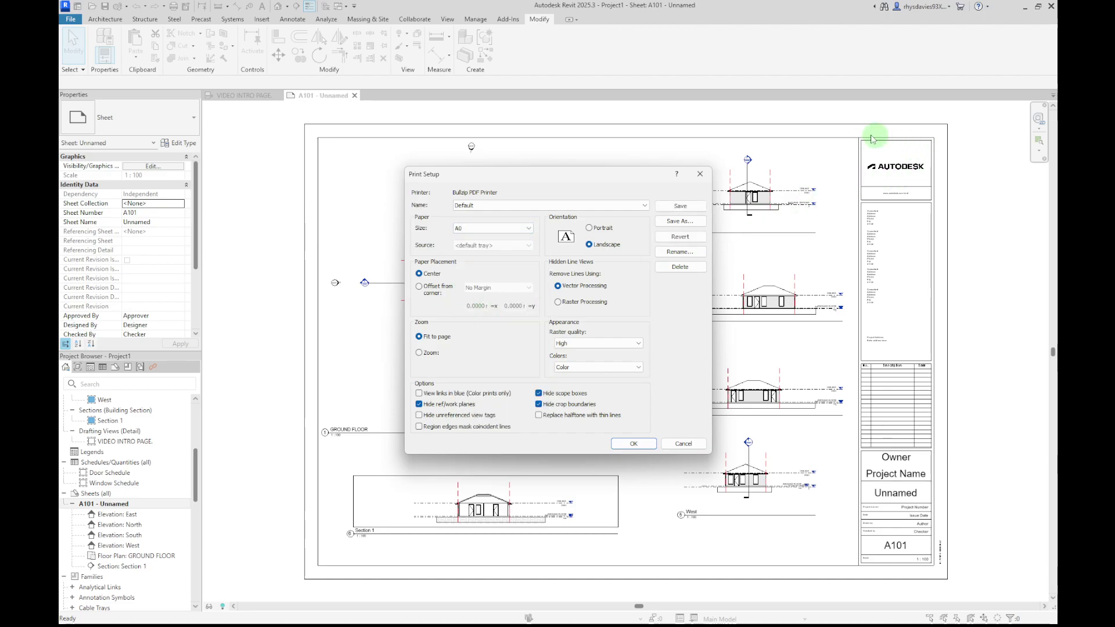
pyautogui.click(469, 206)
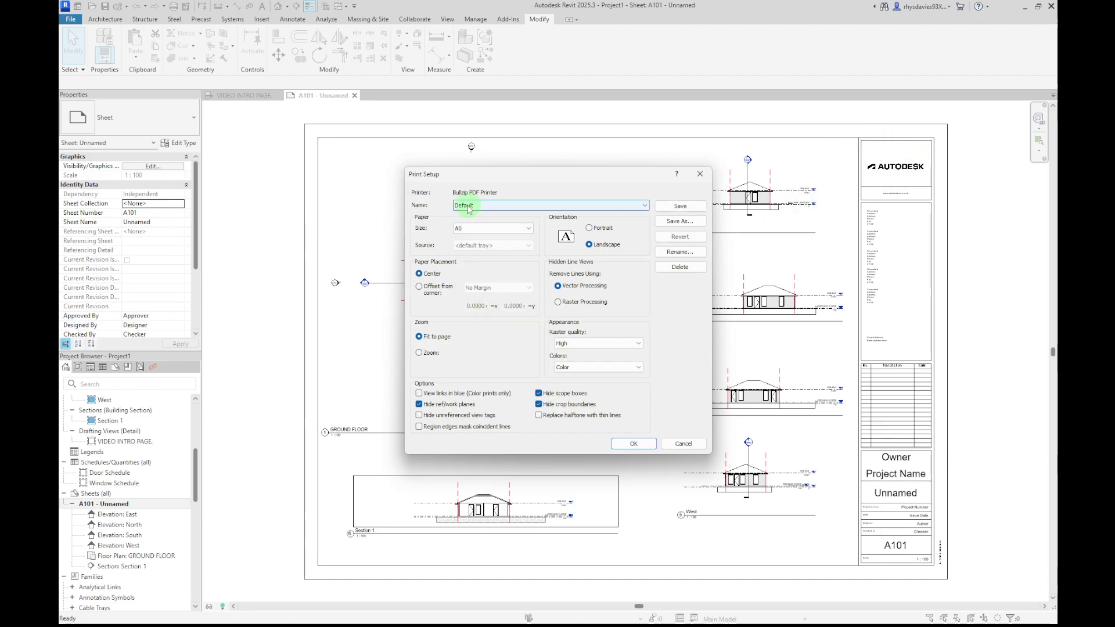
pyautogui.click(465, 229)
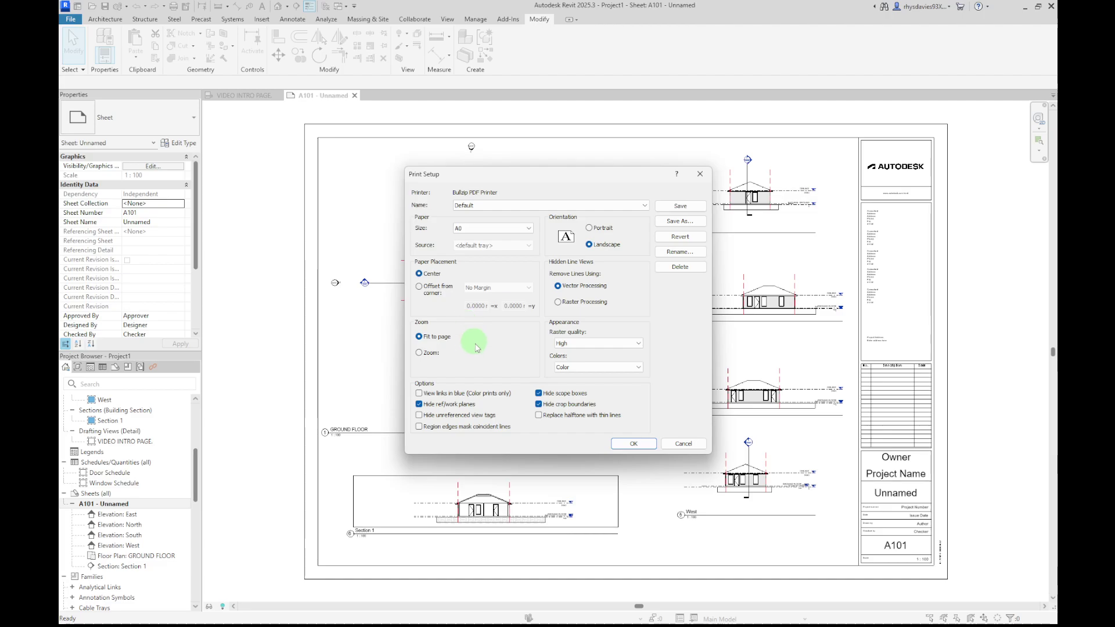
# Set the print zoom to 100% size with centred paper placement and accept the print setup.
pyautogui.click(420, 353)
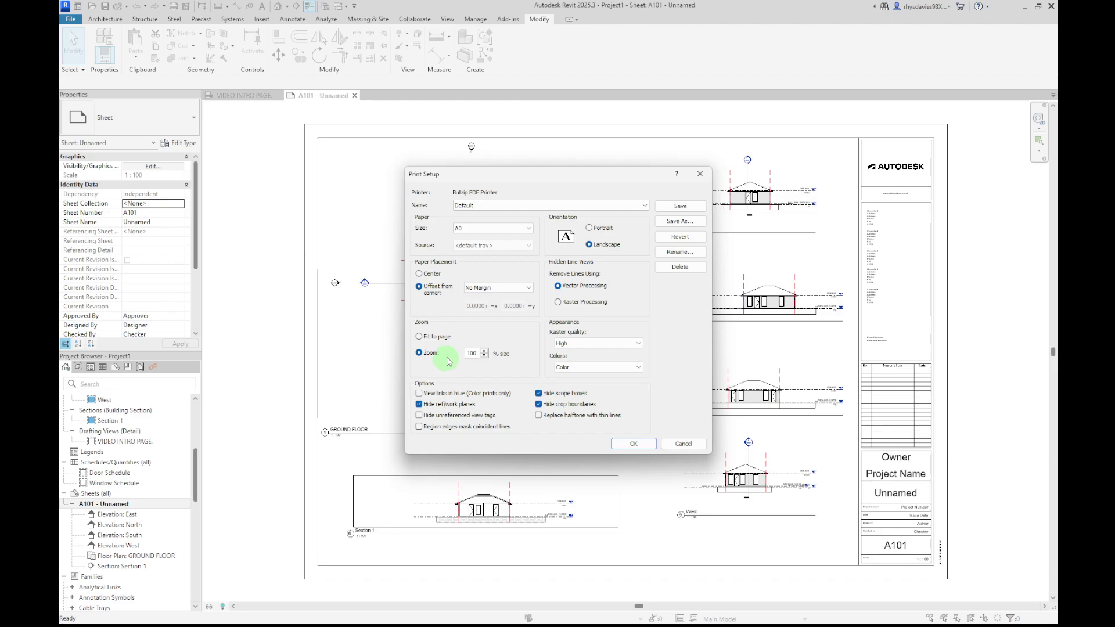
pyautogui.click(421, 275)
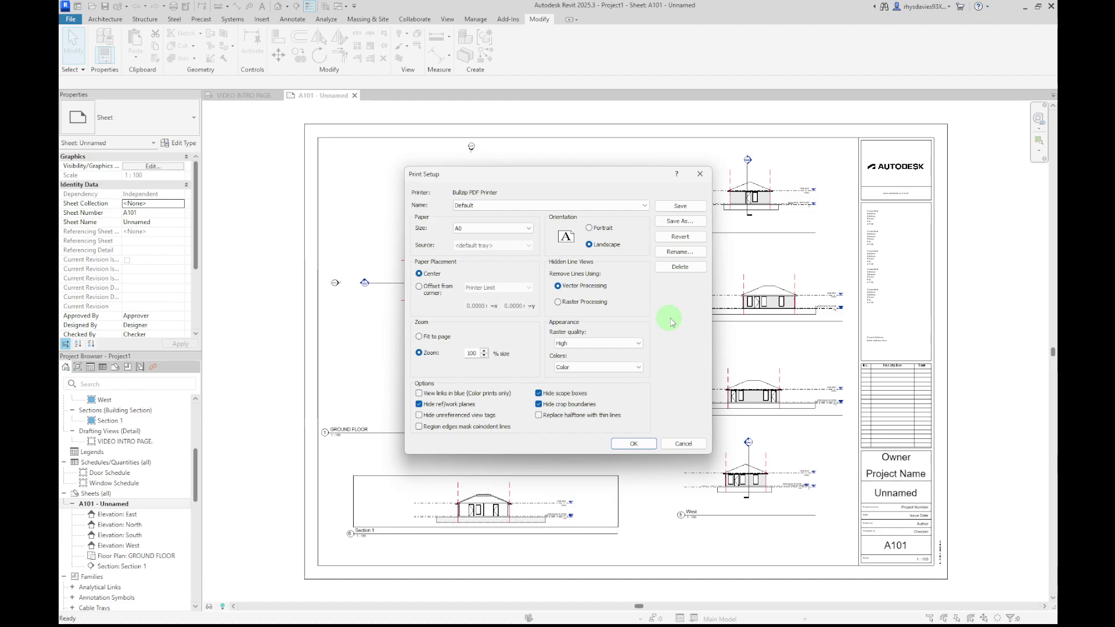
pyautogui.click(633, 443)
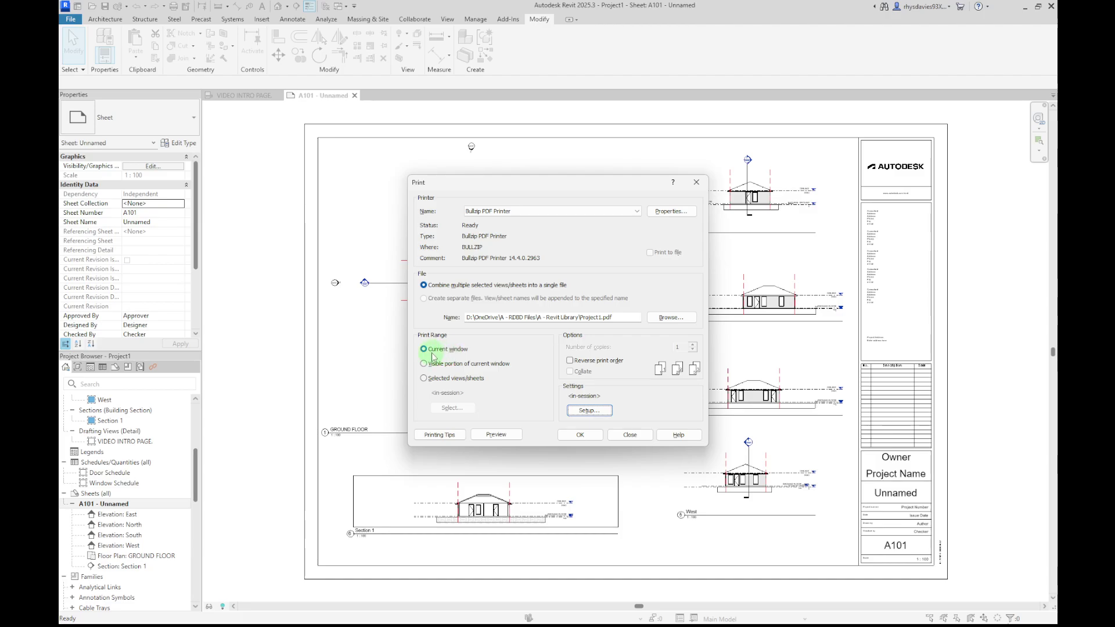
# Preview sheet A101 as printed and review its paper size and zoom in the print setup.
pyautogui.click(519, 440)
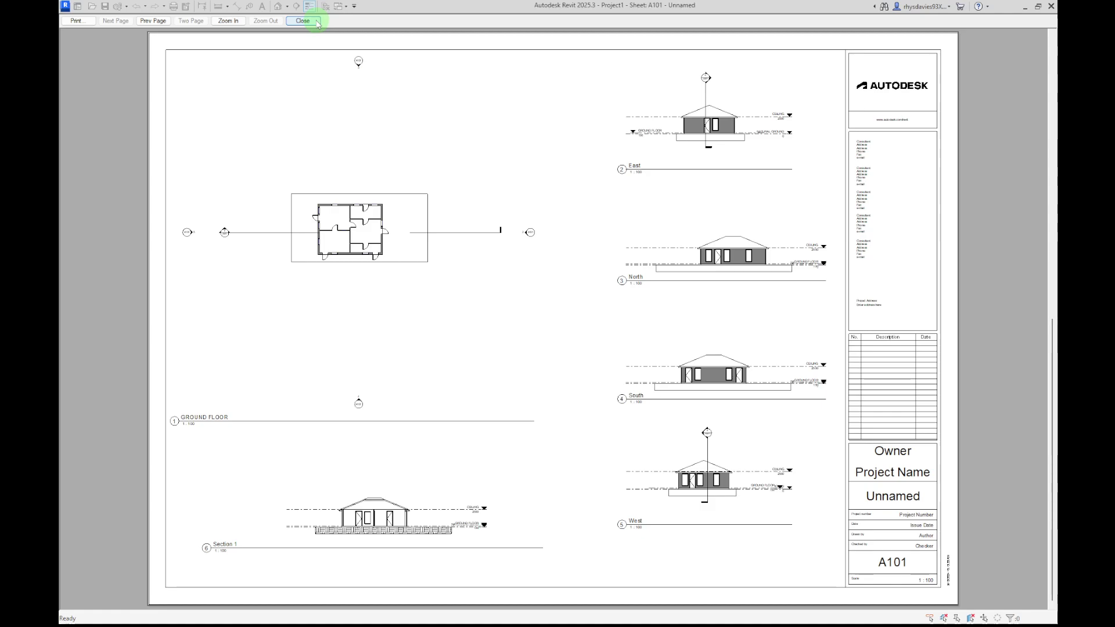
pyautogui.click(77, 21)
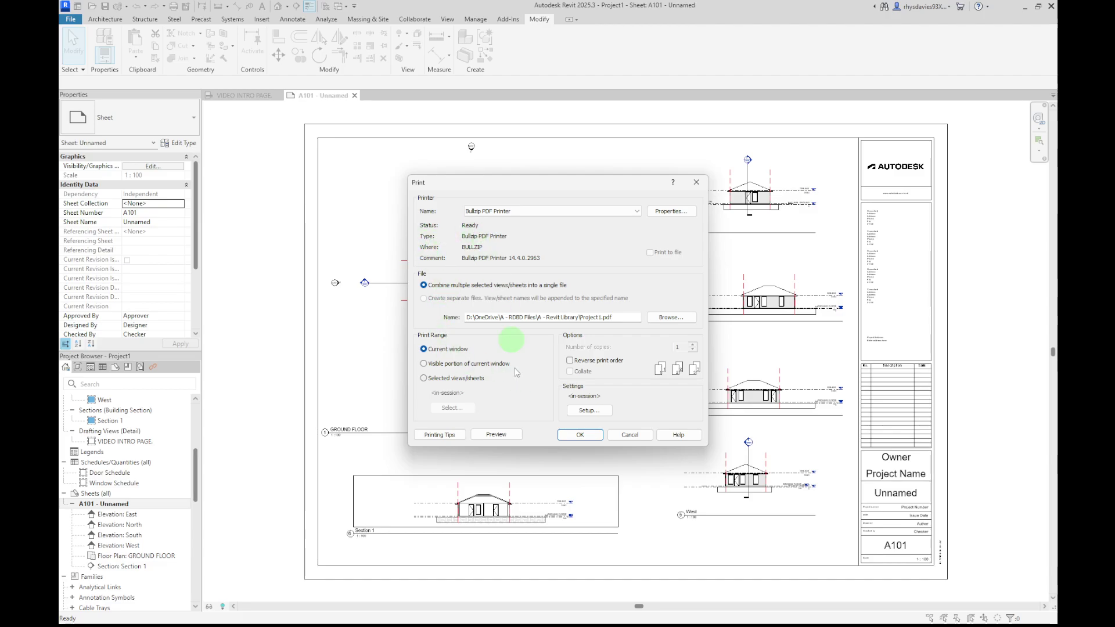
pyautogui.click(588, 410)
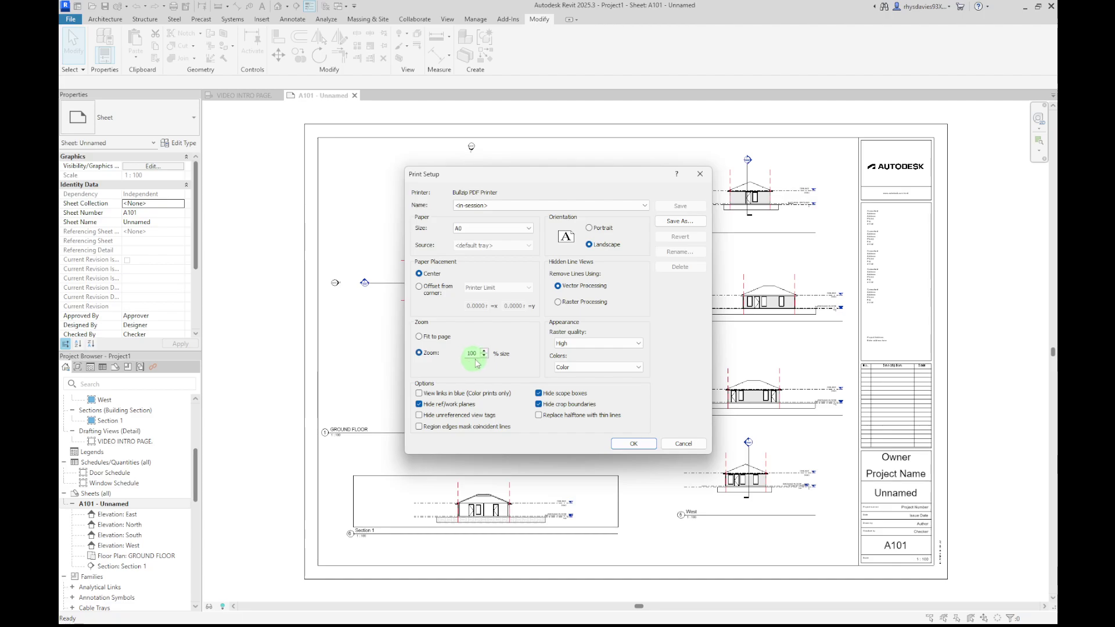
pyautogui.click(635, 443)
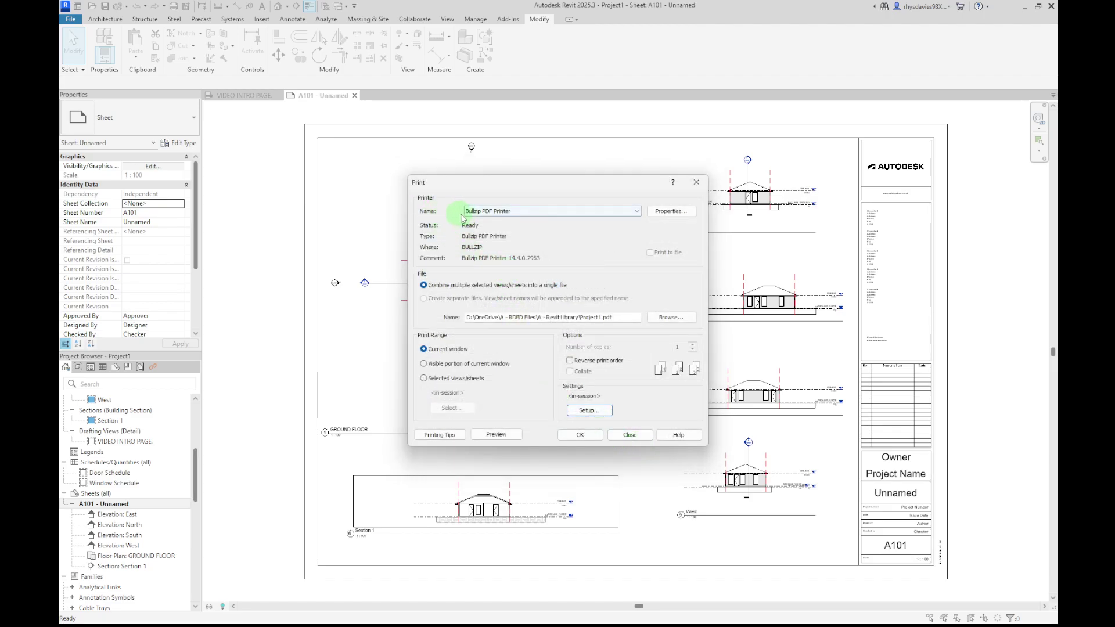
# Review the available printers and print the current window with the Bullzip PDF Printer.
pyautogui.click(546, 212)
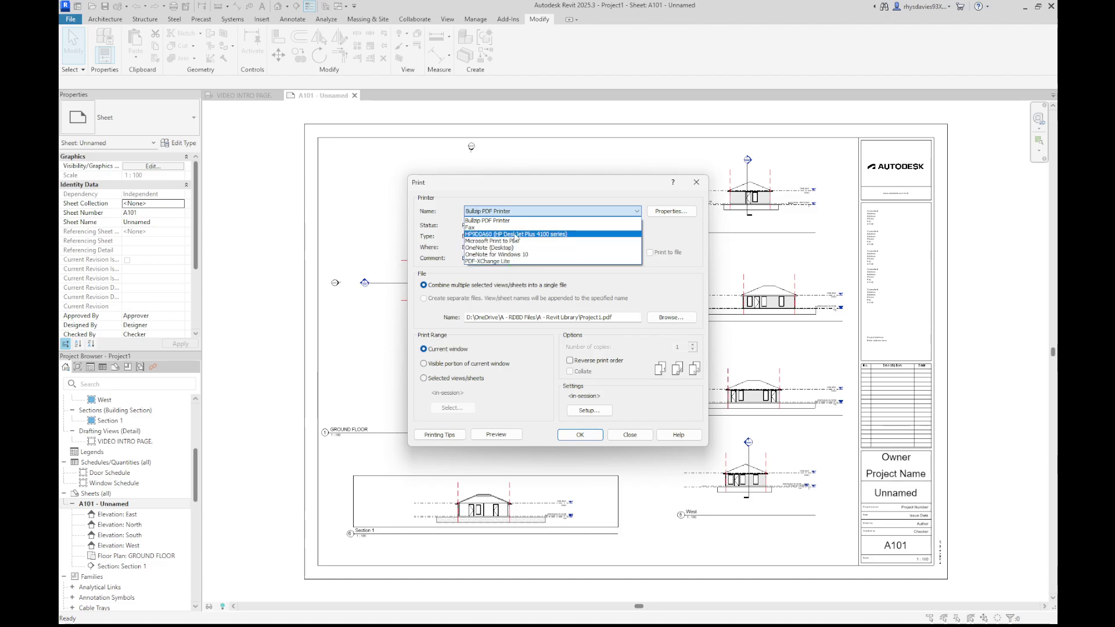
pyautogui.click(529, 190)
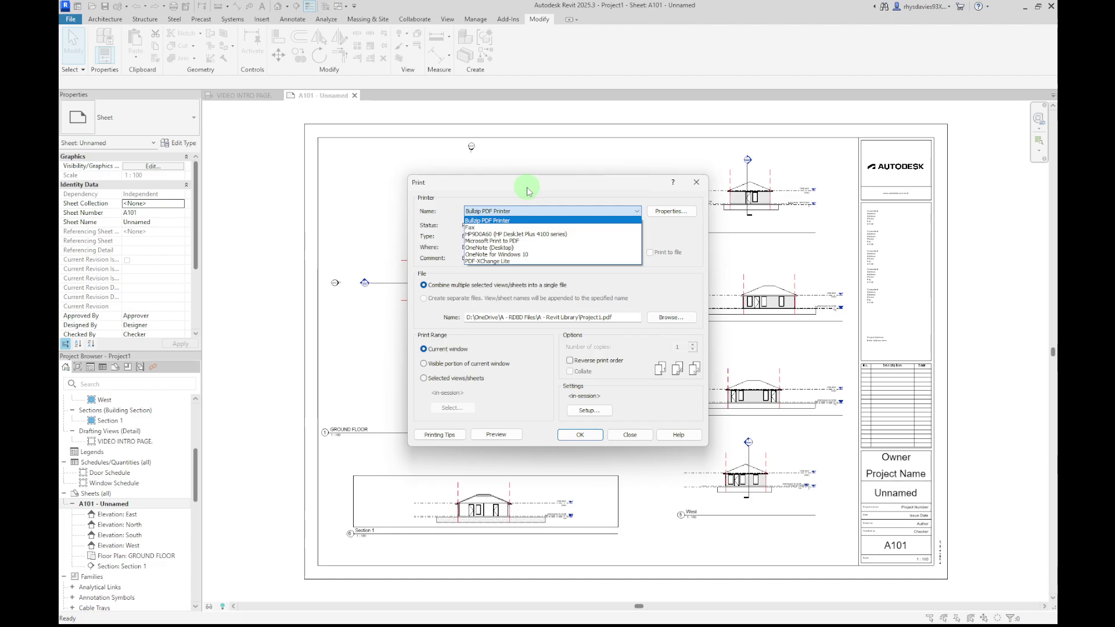
pyautogui.click(521, 193)
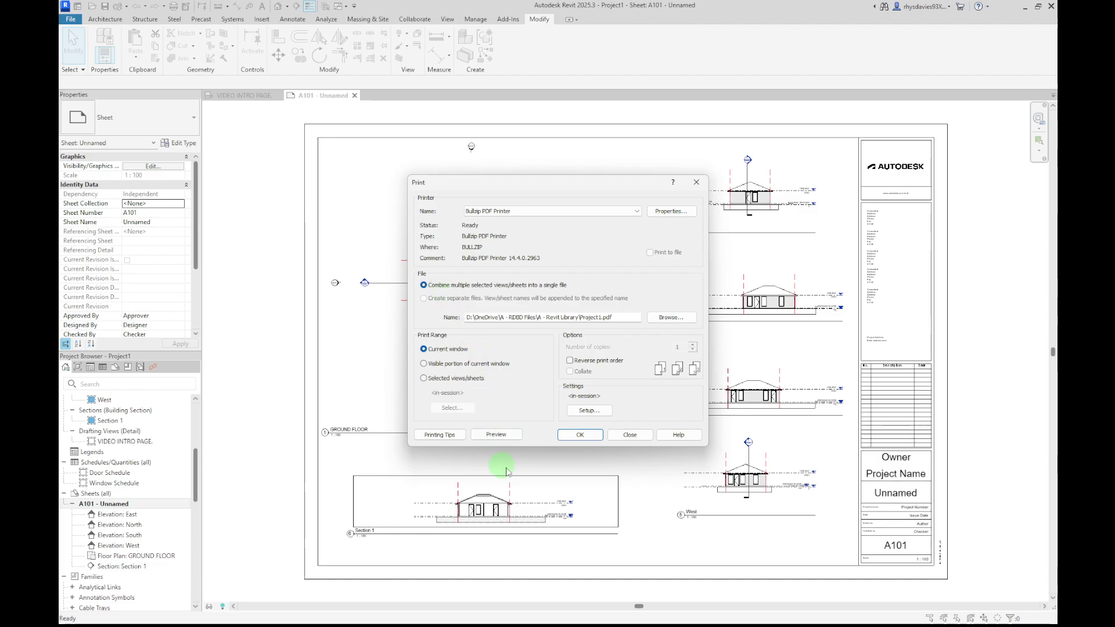
pyautogui.click(580, 435)
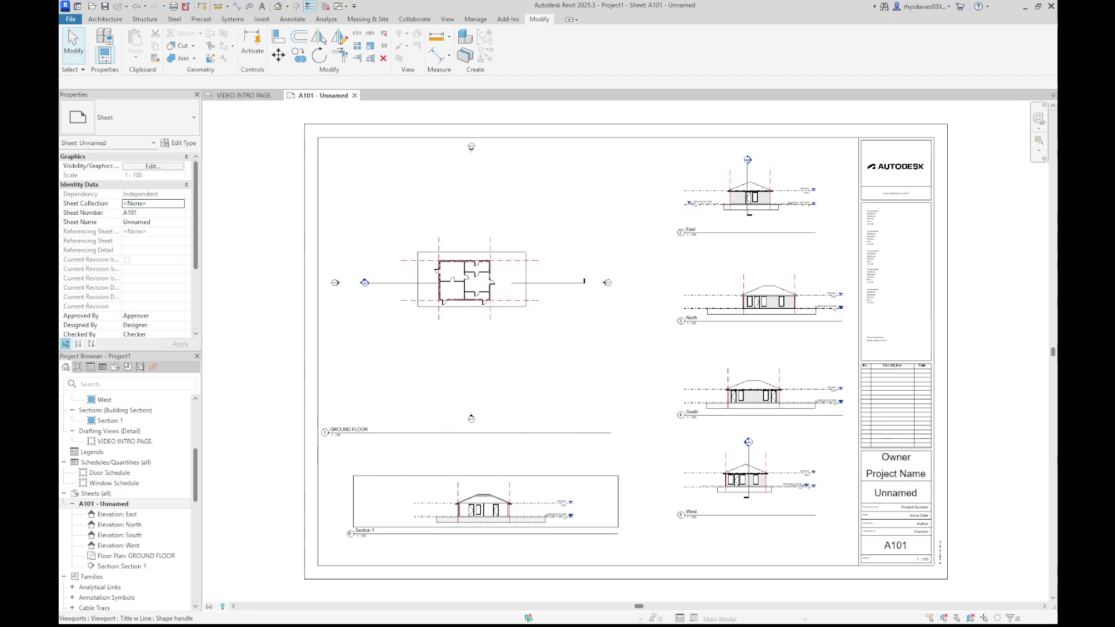
# Choose the Desktop as the PDF's destination folder and accept the proposed file name.
pyautogui.moveTo(334, 182); pyautogui.dragTo(602, 187)
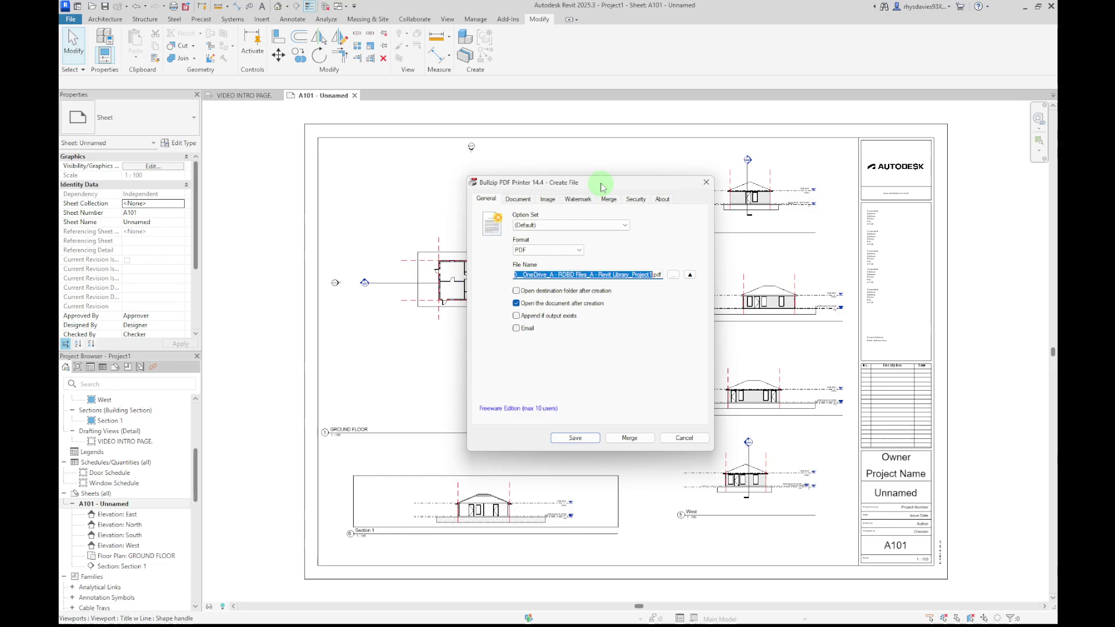
pyautogui.click(673, 274)
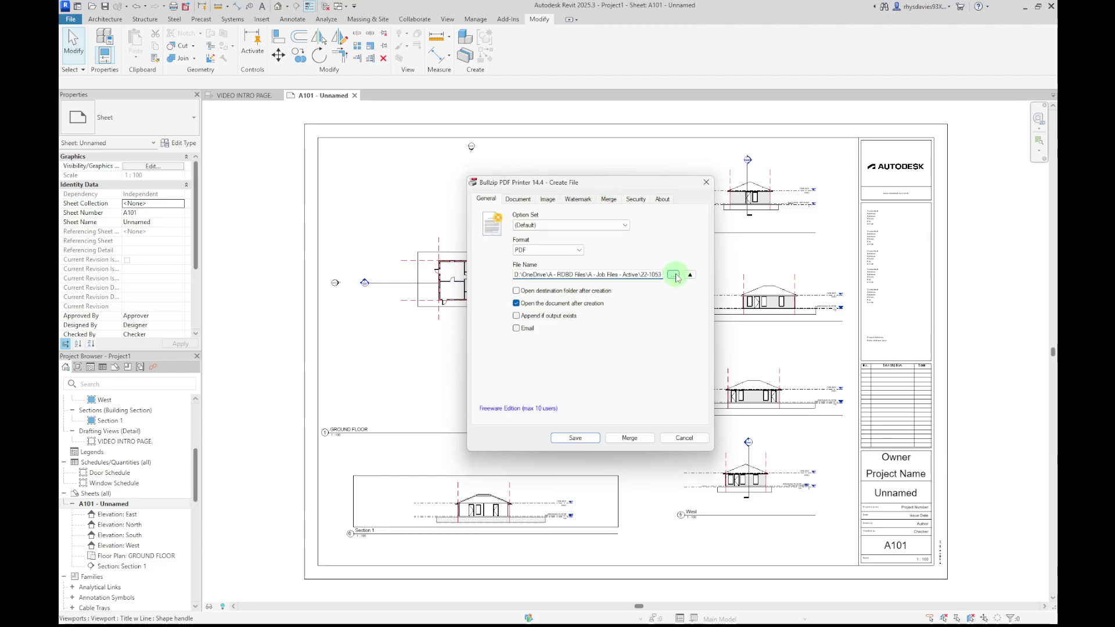
pyautogui.moveTo(673, 198); pyautogui.dragTo(573, 160)
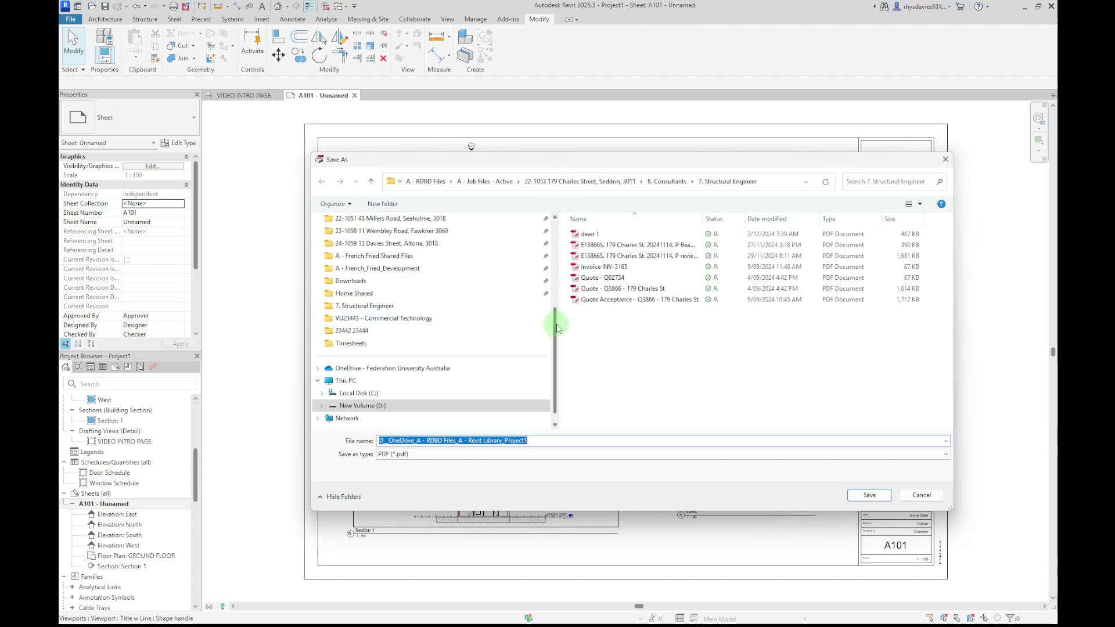
pyautogui.scroll(5, 505, 311)
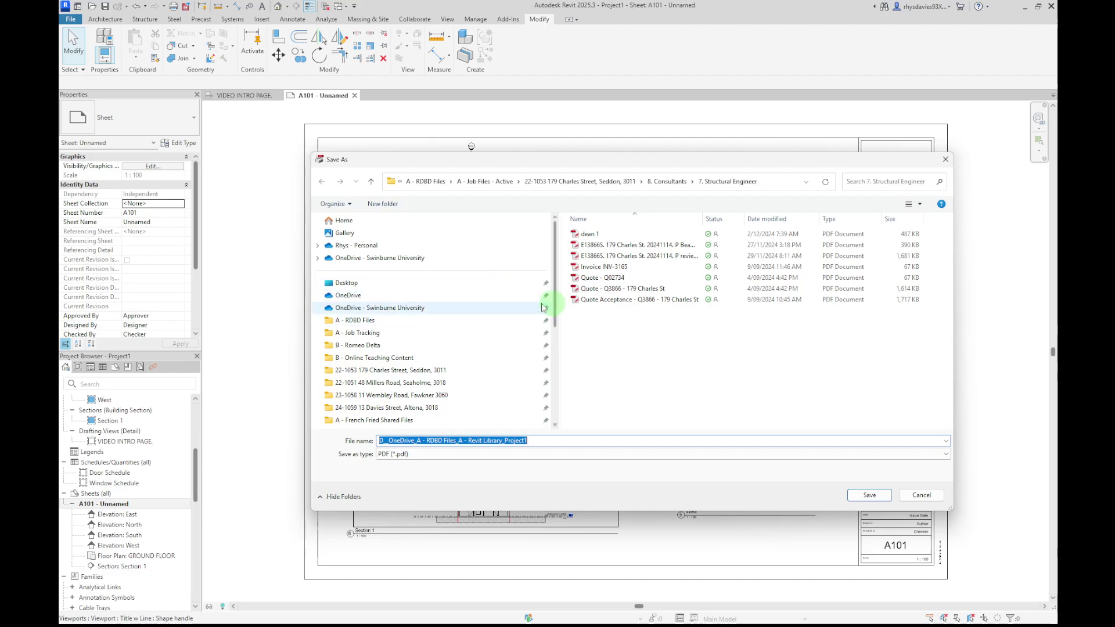
pyautogui.click(355, 222)
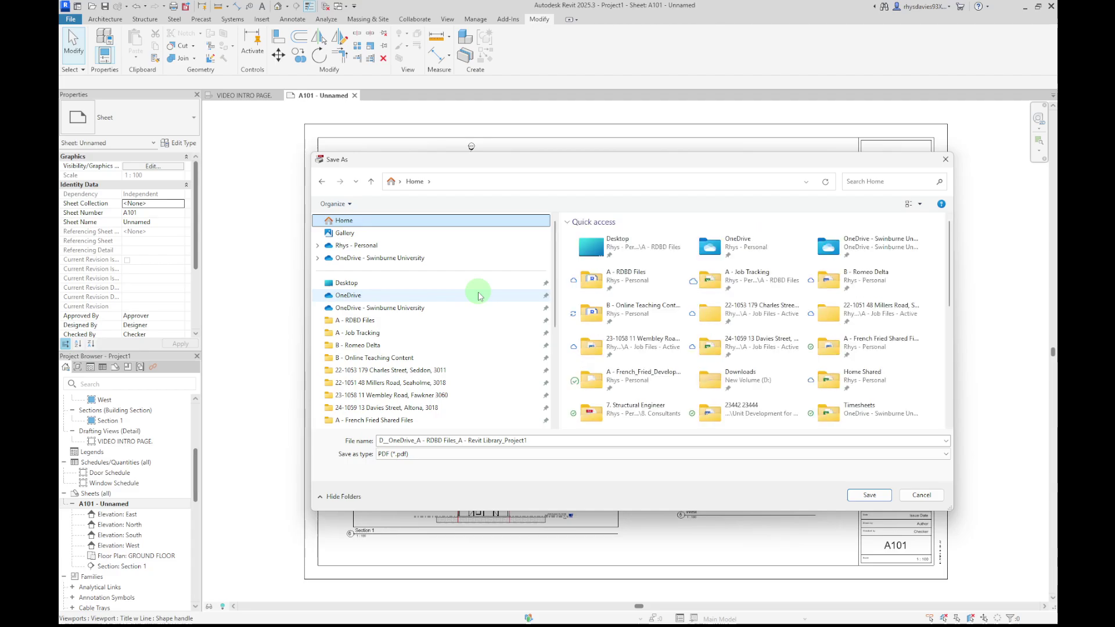
pyautogui.doubleClick(630, 248)
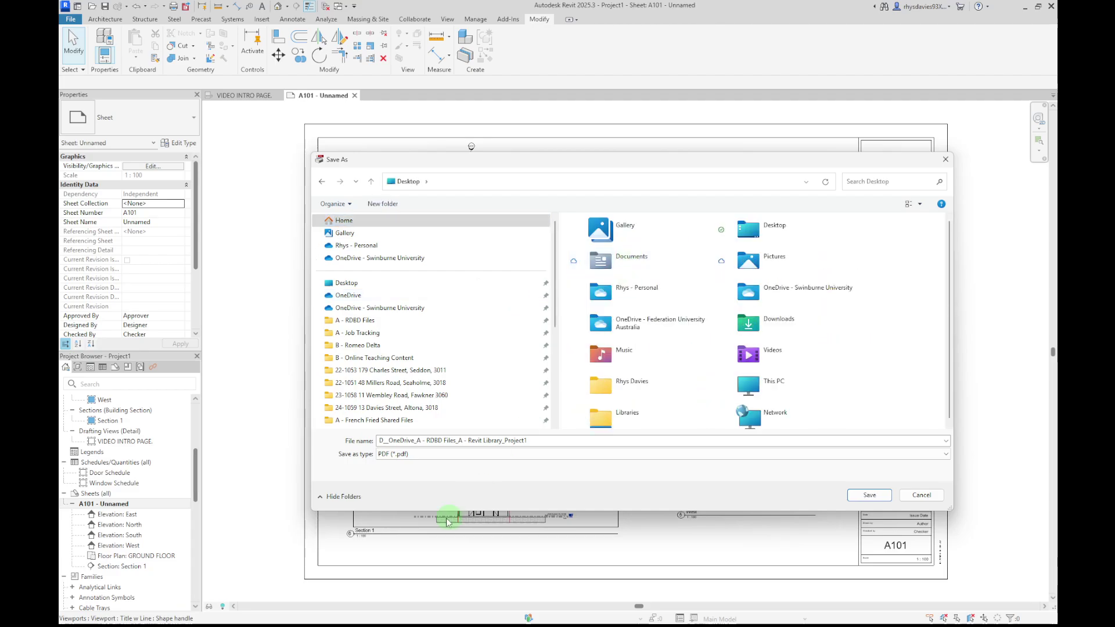
pyautogui.click(869, 496)
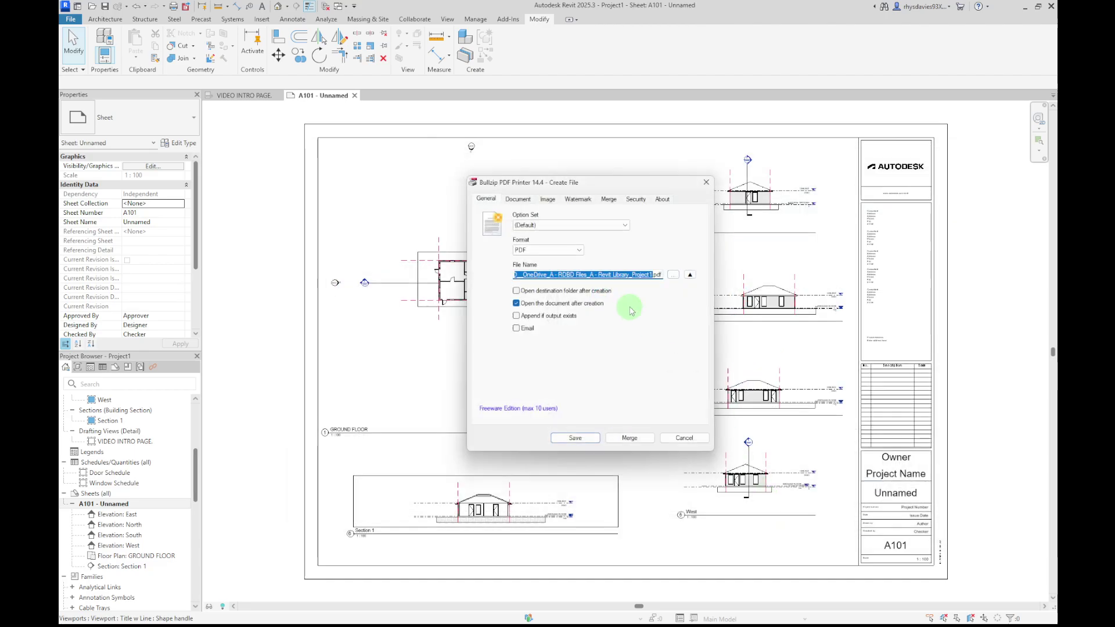
# Confirm the Desktop as the save location under the proposed file name and create the PDF of sheet A101.
pyautogui.click(673, 275)
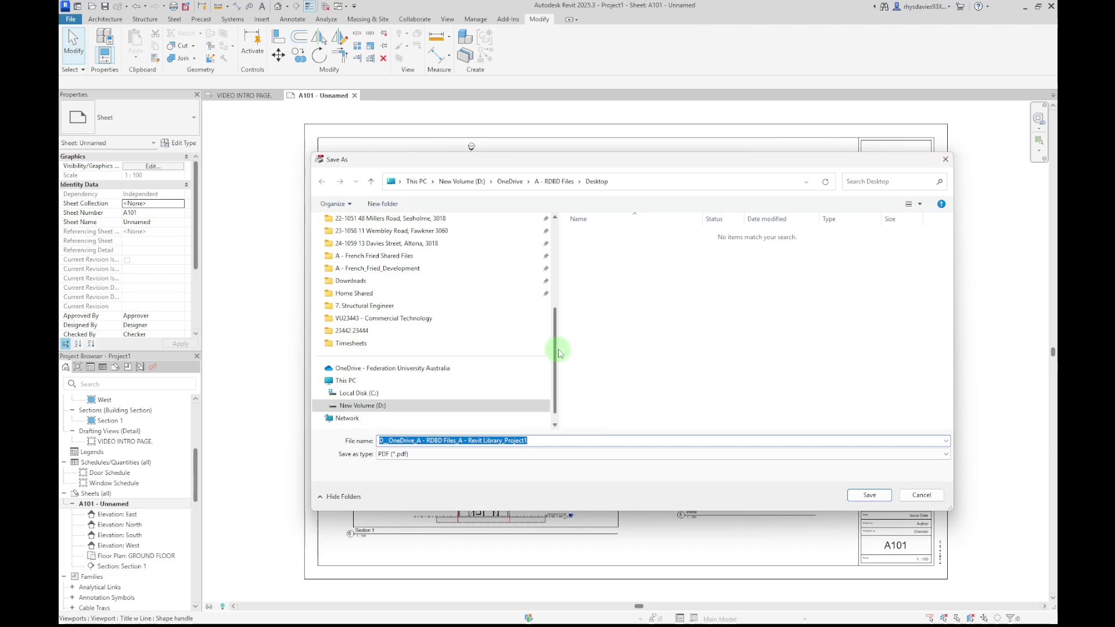
pyautogui.moveTo(558, 347); pyautogui.dragTo(512, 219)
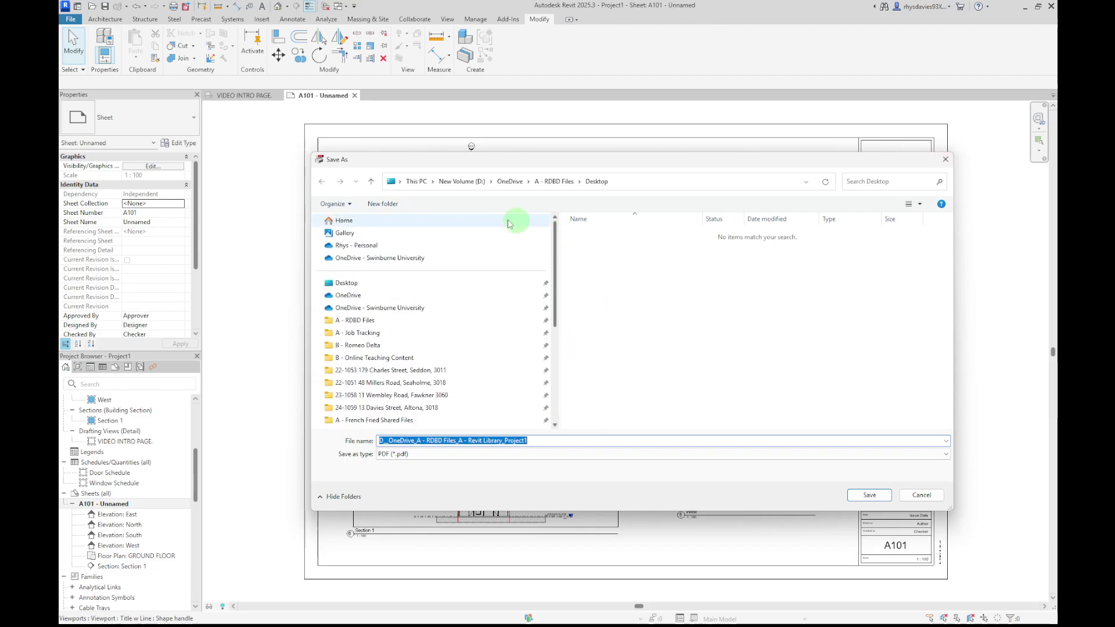
pyautogui.click(356, 284)
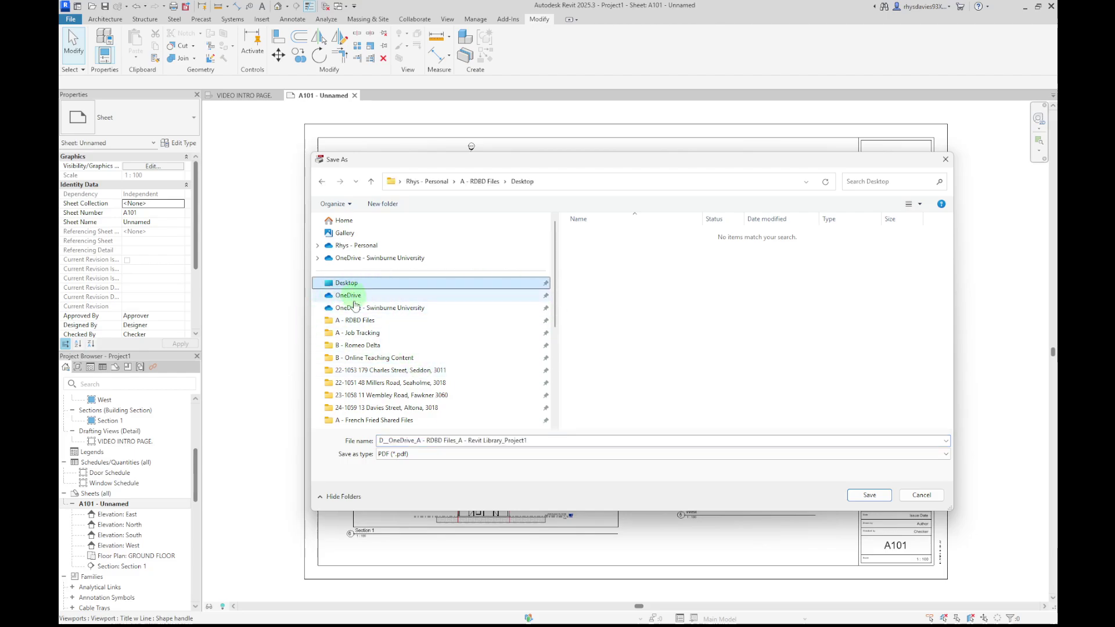
pyautogui.click(868, 496)
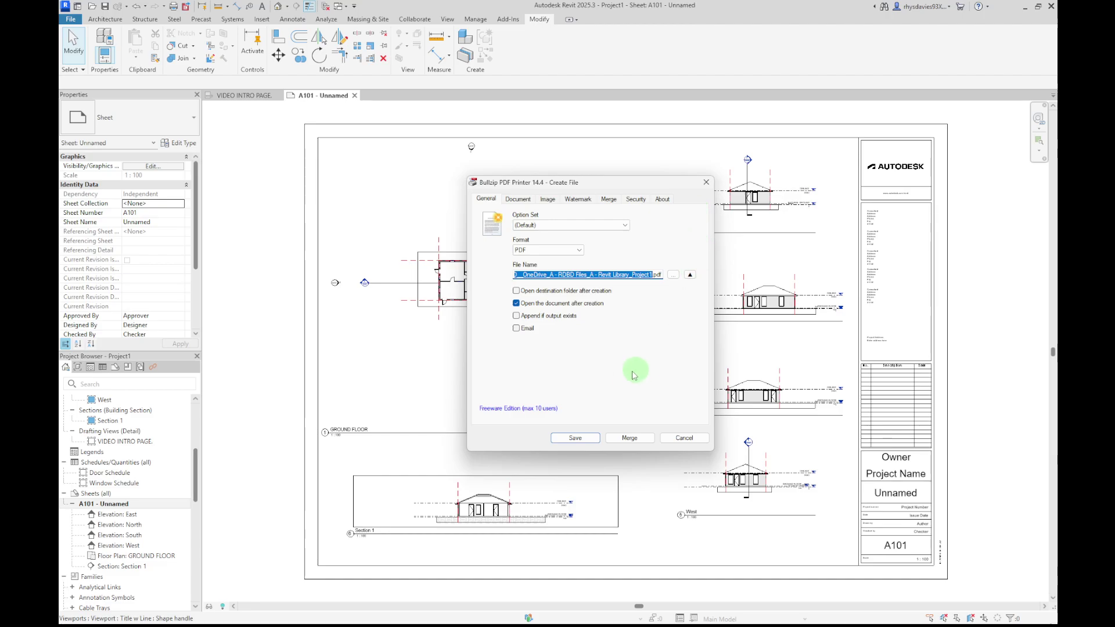
pyautogui.click(575, 438)
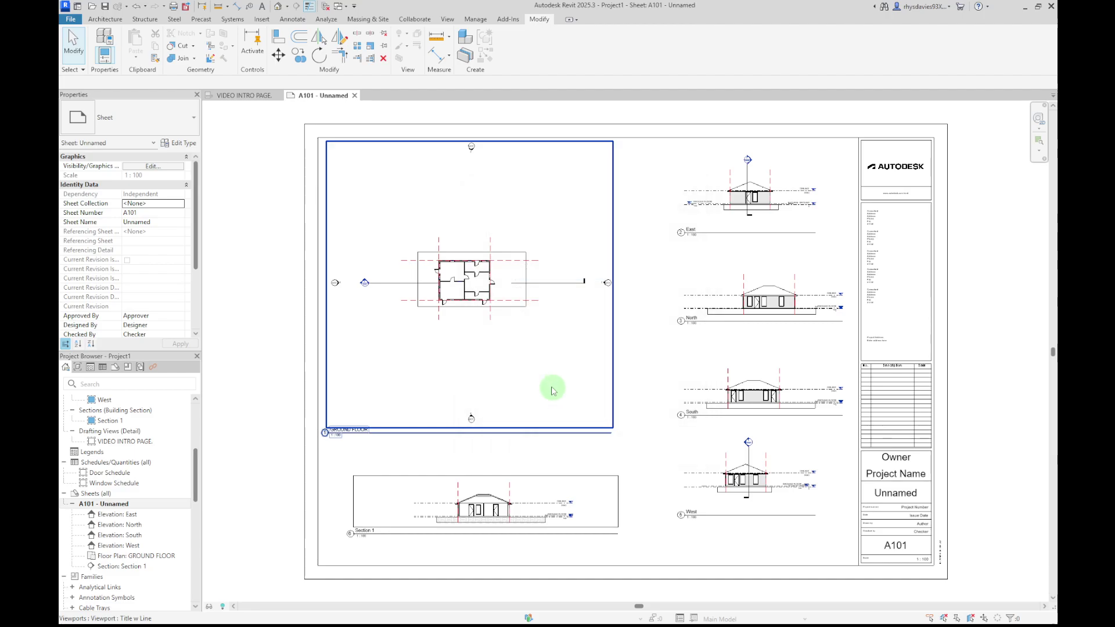
pyautogui.press('Escape')
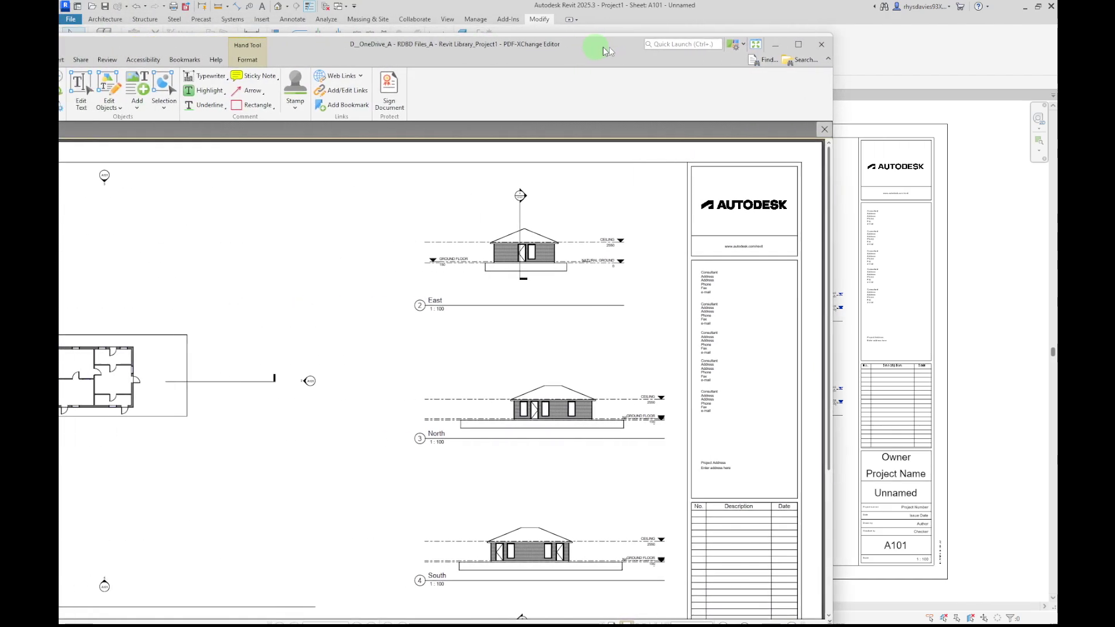
# Maximize the printed PDF in PDF-XChange Editor and examine the full sheet layout and the South elevation's line and brick detail up close.
pyautogui.doubleClick(846, 31)
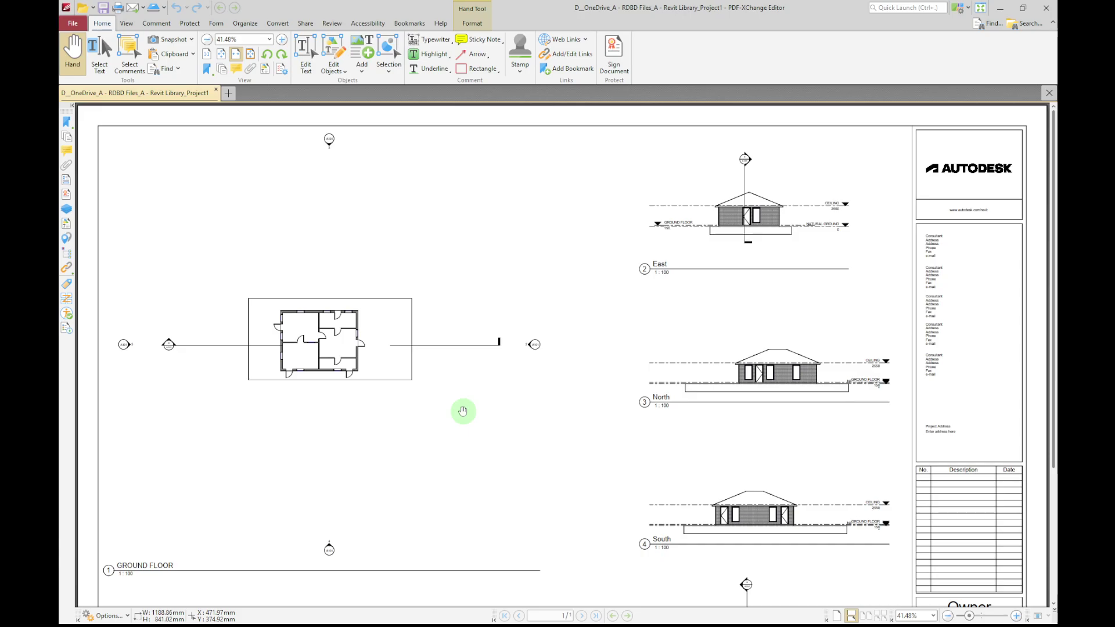
pyautogui.keyDown('ctrl'); pyautogui.scroll(-1, 456, 414); pyautogui.keyUp('ctrl')
pyautogui.keyDown('ctrl'); pyautogui.scroll(-1, 454, 416); pyautogui.keyUp('ctrl')
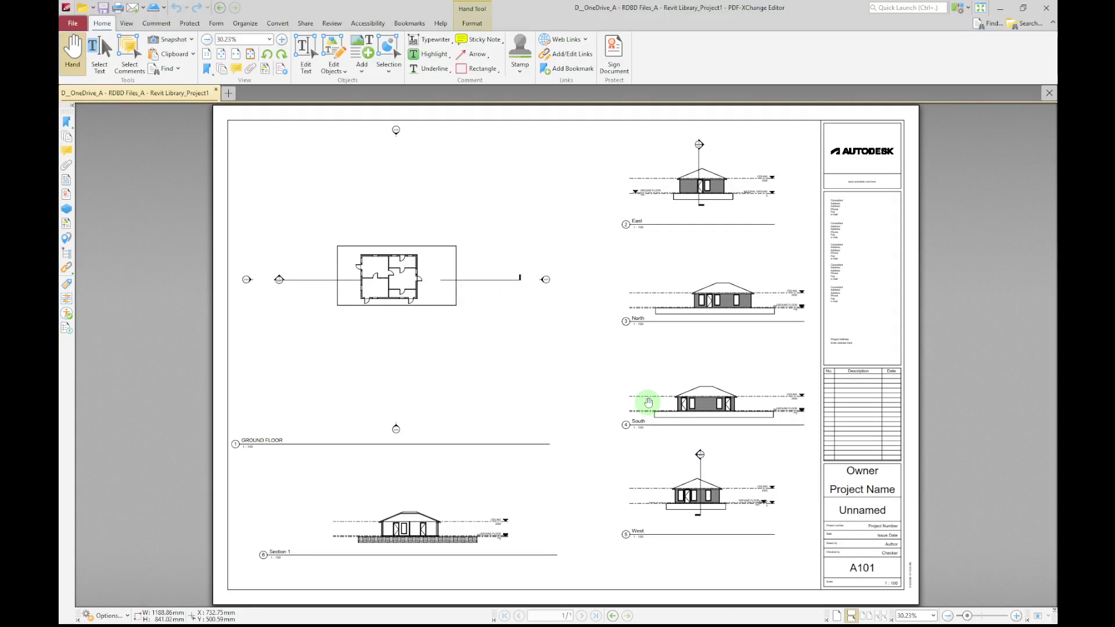
pyautogui.keyDown('ctrl'); pyautogui.scroll(5, 709, 423); pyautogui.keyUp('ctrl')
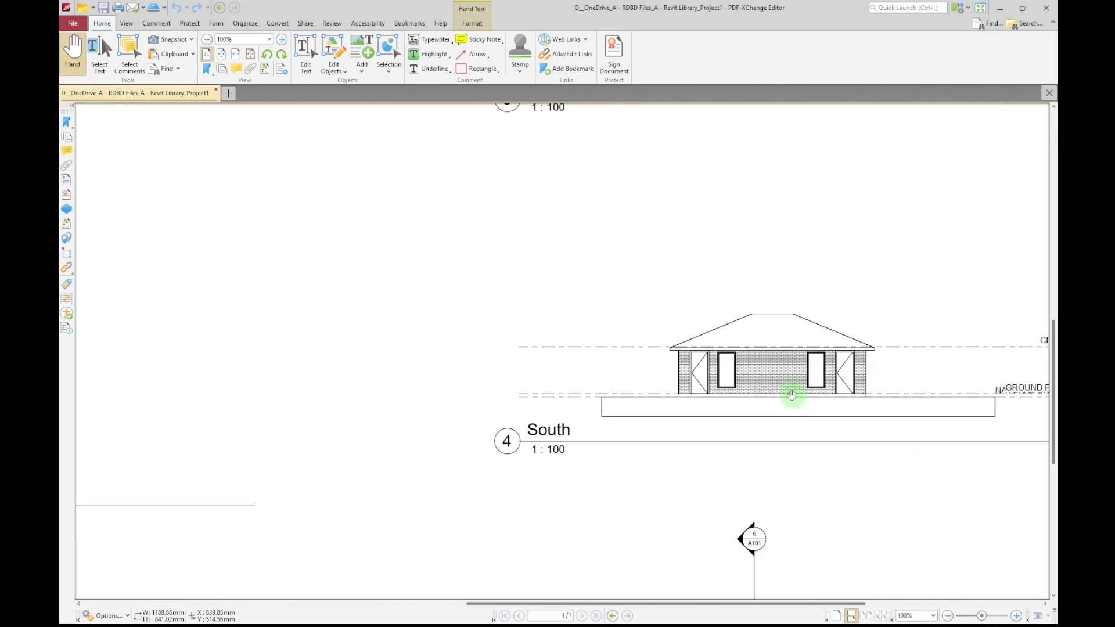
pyautogui.keyDown('ctrl'); pyautogui.scroll(4, 792, 395); pyautogui.keyUp('ctrl')
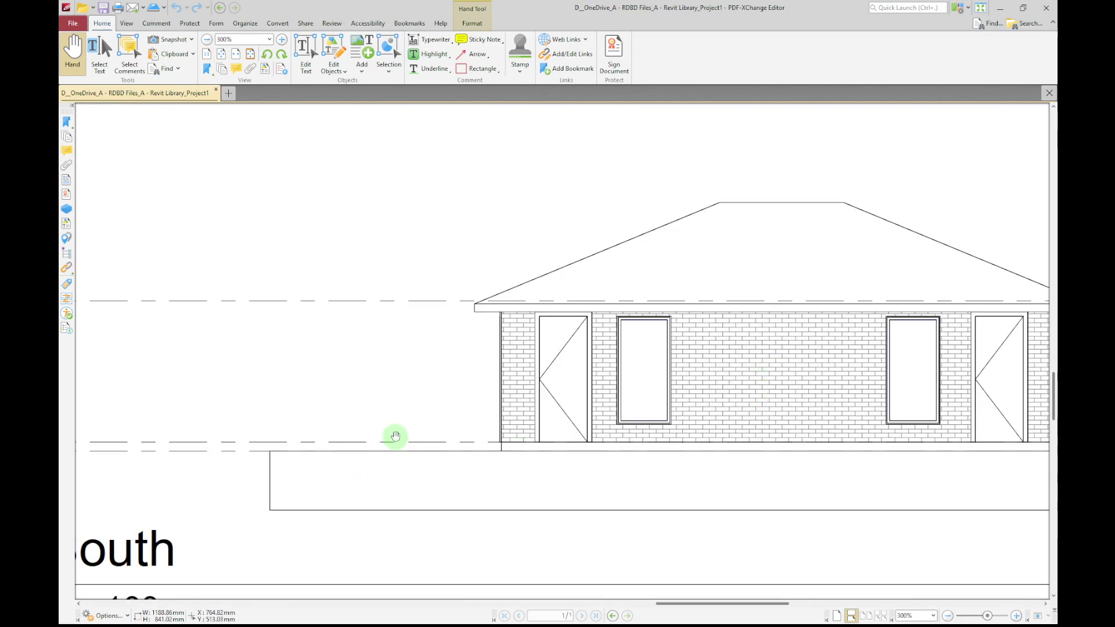
pyautogui.scroll(1, 395, 436)
pyautogui.scroll(-6, 396, 436)
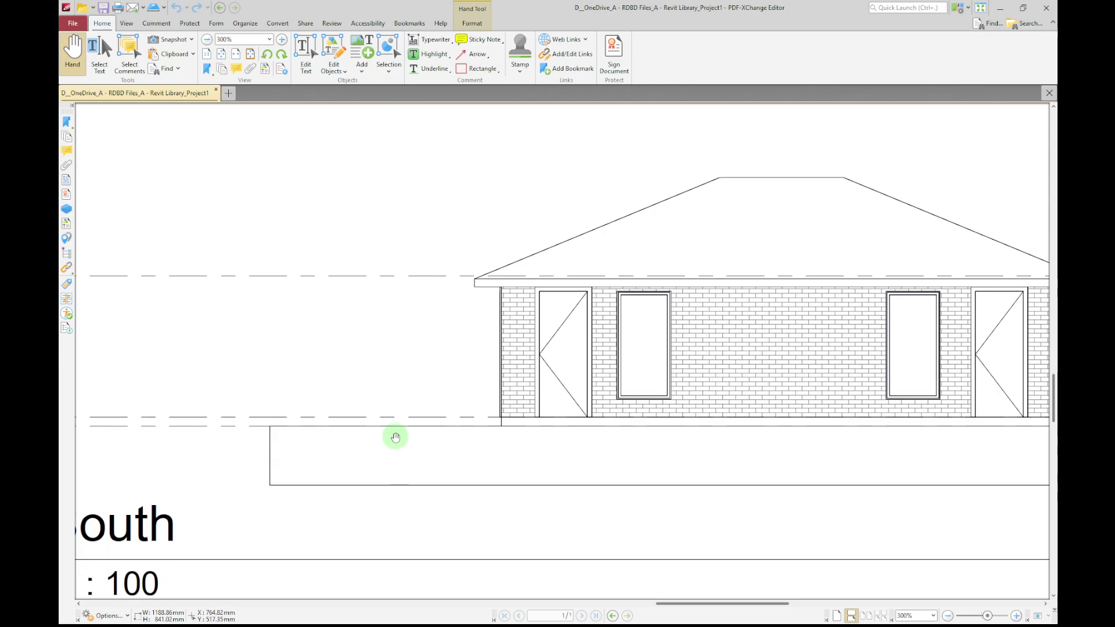
pyautogui.scroll(2, 395, 436)
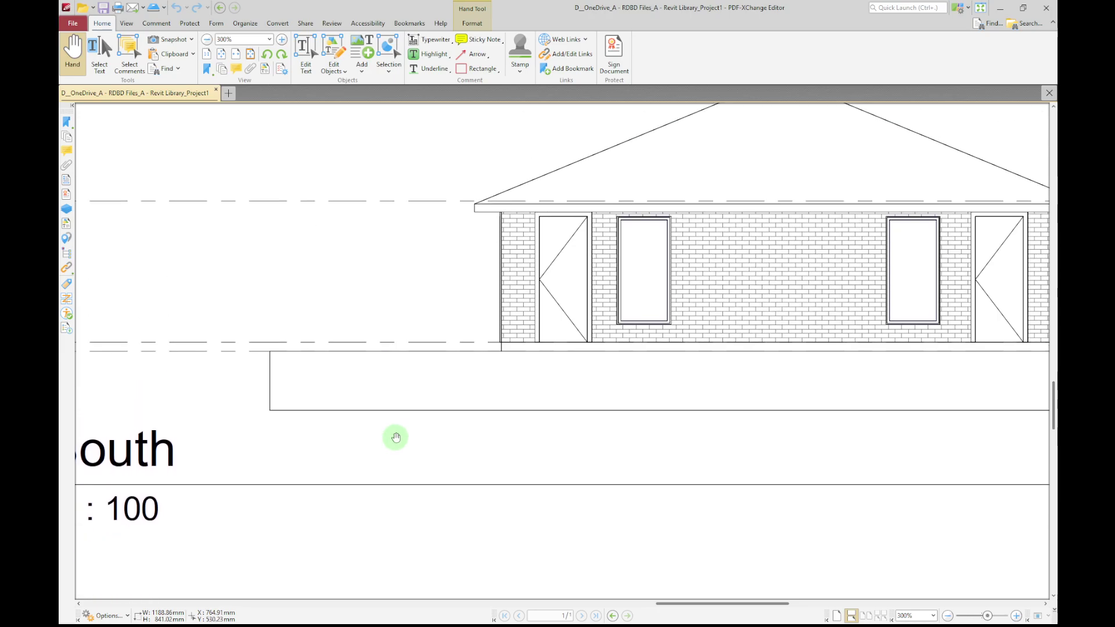
pyautogui.keyDown('ctrl'); pyautogui.scroll(-4, 395, 436); pyautogui.keyUp('ctrl')
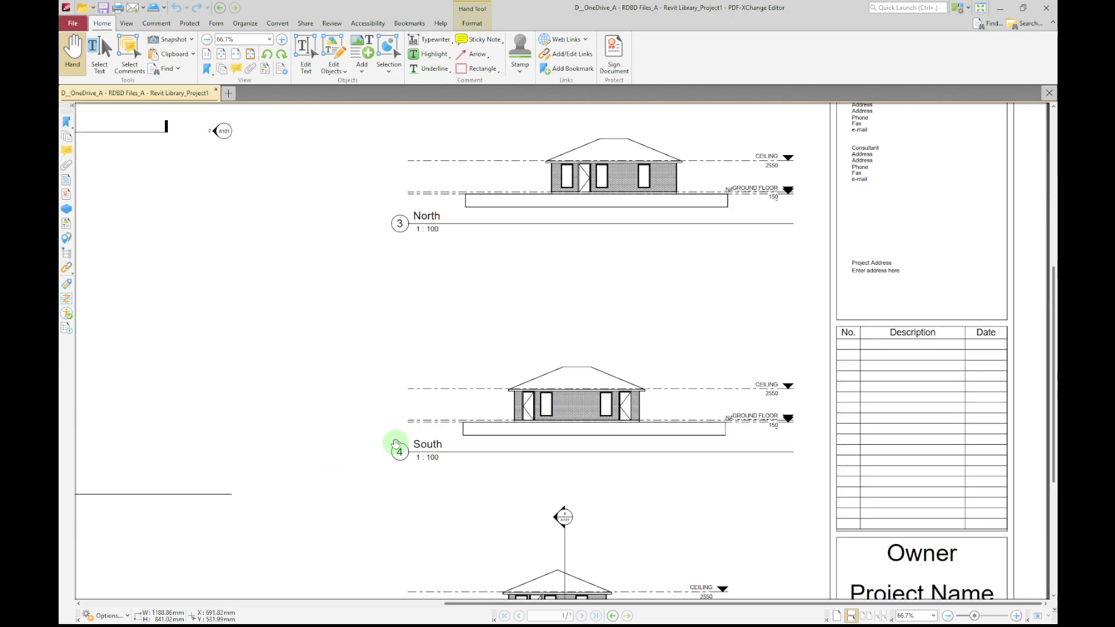
# Examine the ground floor plan's walls, doors and windows in the PDF, review the sheet, and close PDF-XChange Editor to return to Revit.
pyautogui.moveTo(368, 435); pyautogui.dragTo(882, 599)
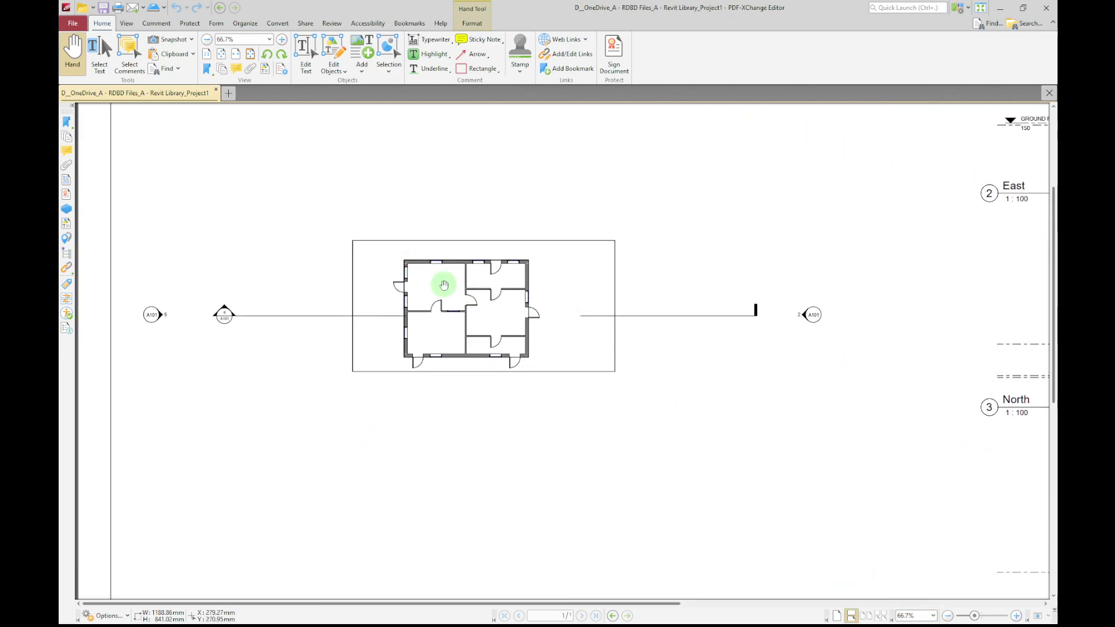
pyautogui.keyDown('ctrl'); pyautogui.scroll(7, 440, 279); pyautogui.keyUp('ctrl')
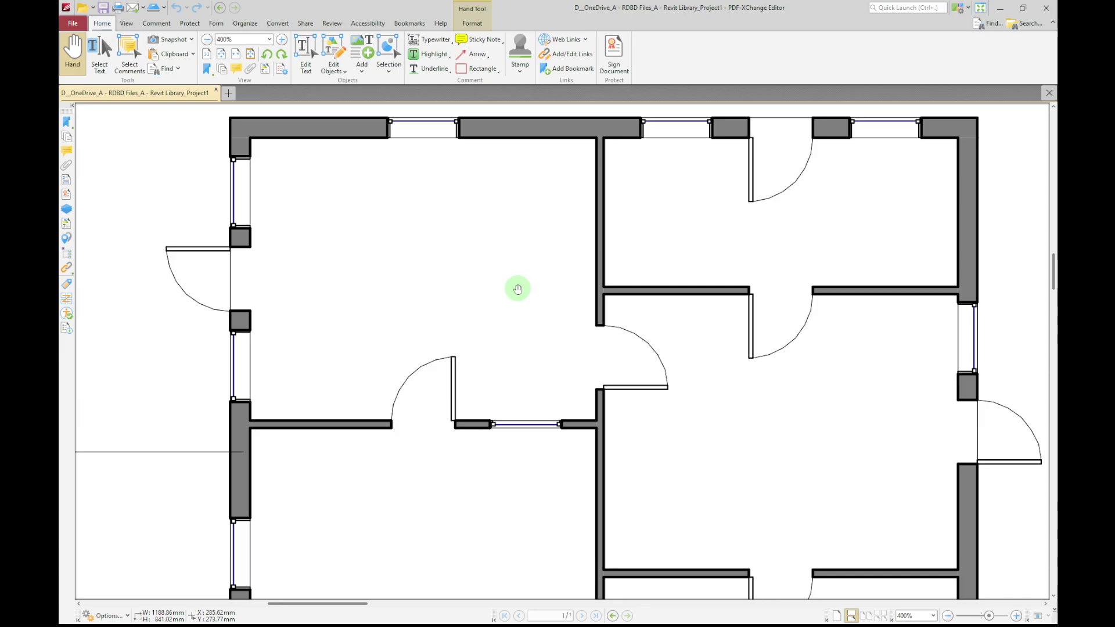
pyautogui.keyDown('ctrl'); pyautogui.scroll(-3, 473, 321); pyautogui.keyUp('ctrl')
pyautogui.keyDown('ctrl'); pyautogui.scroll(-3, 473, 321); pyautogui.keyUp('ctrl')
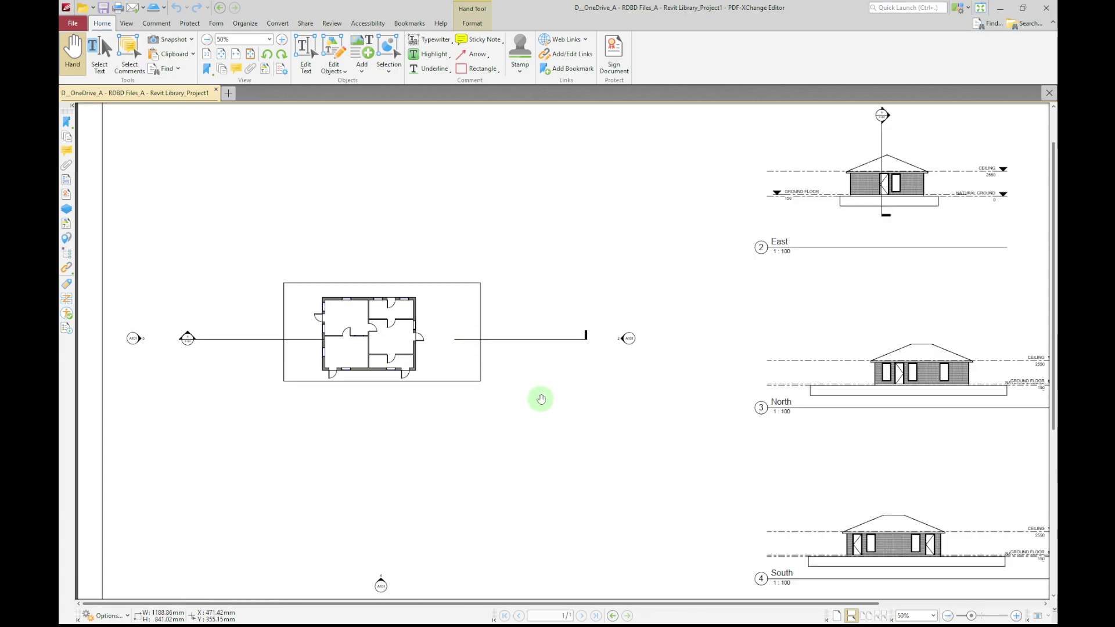
pyautogui.keyDown('ctrl'); pyautogui.scroll(-1, 540, 400); pyautogui.keyUp('ctrl')
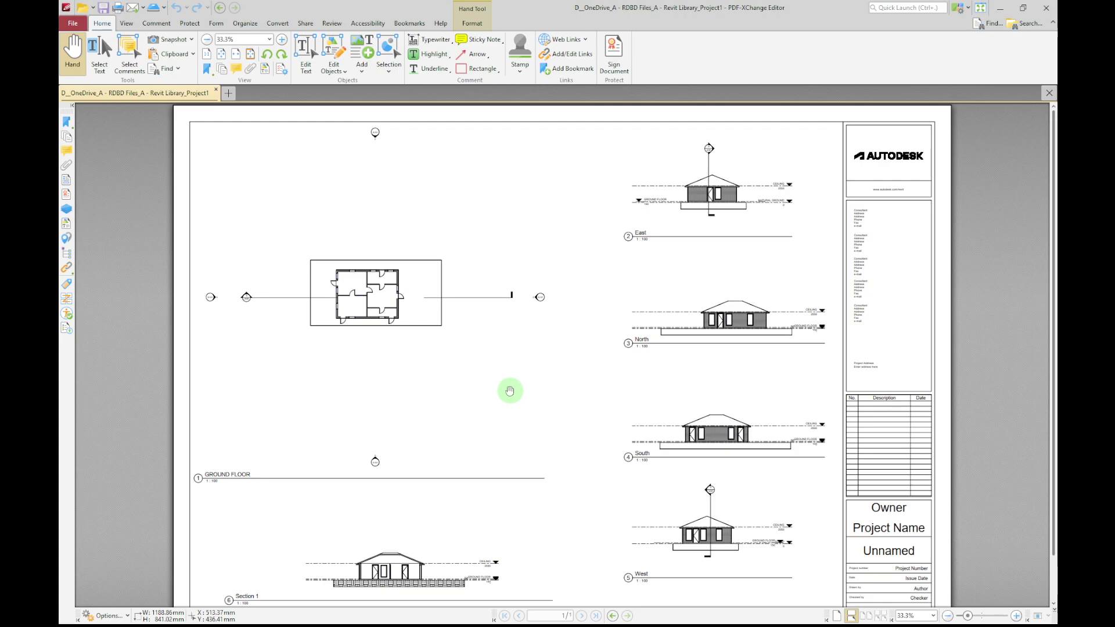
pyautogui.click(1048, 7)
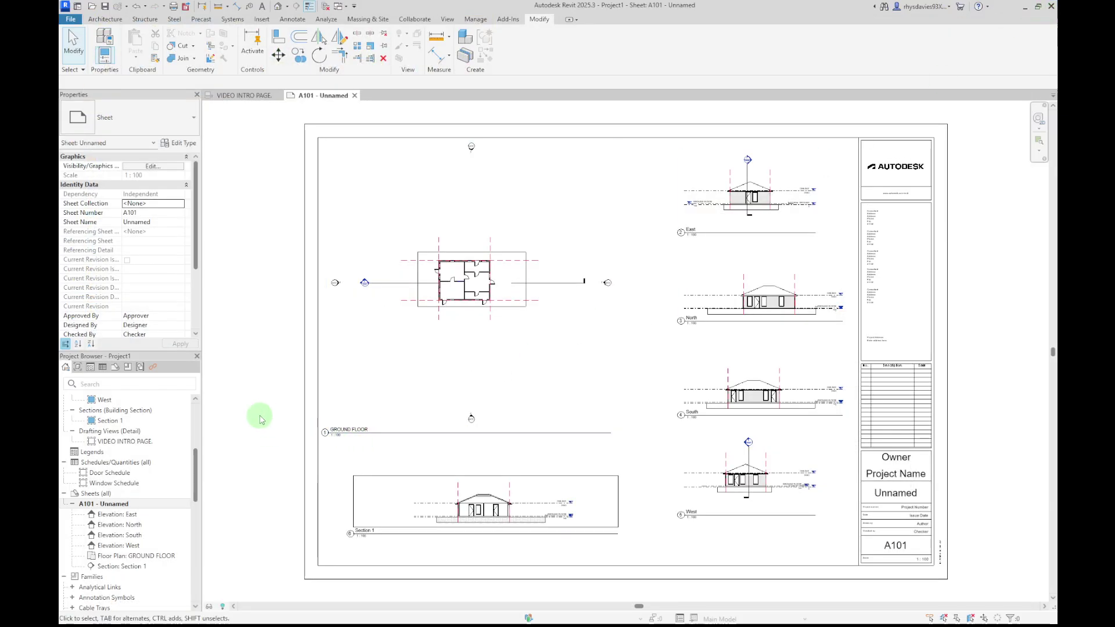